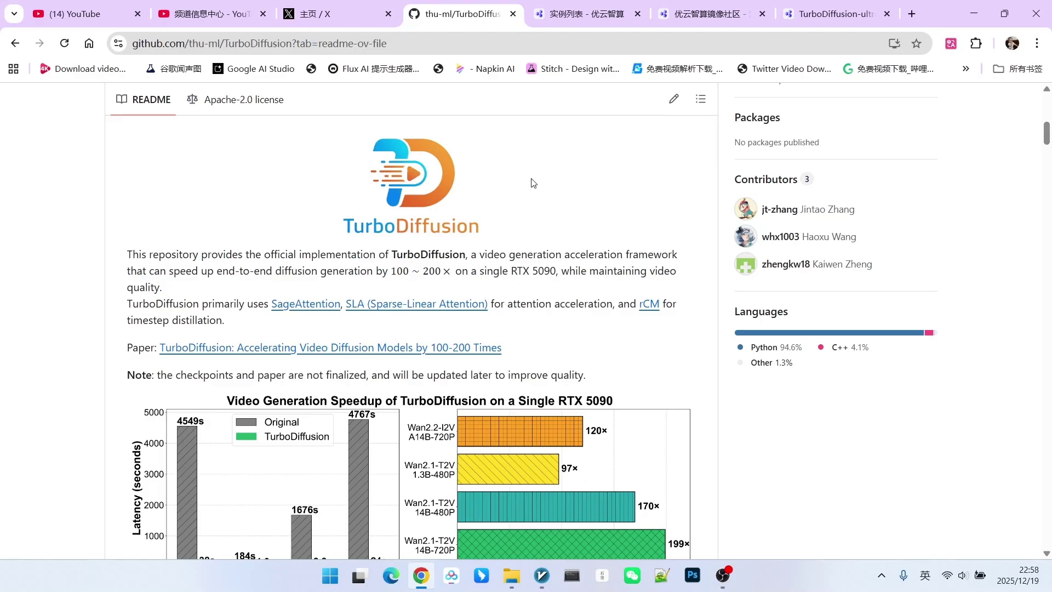
{"action": "scroll", "coordinate": [534, 180], "scroll_direction": "down", "scroll_amount": 1}
{"action": "scroll", "coordinate": [521, 247], "scroll_direction": "down", "scroll_amount": 10}
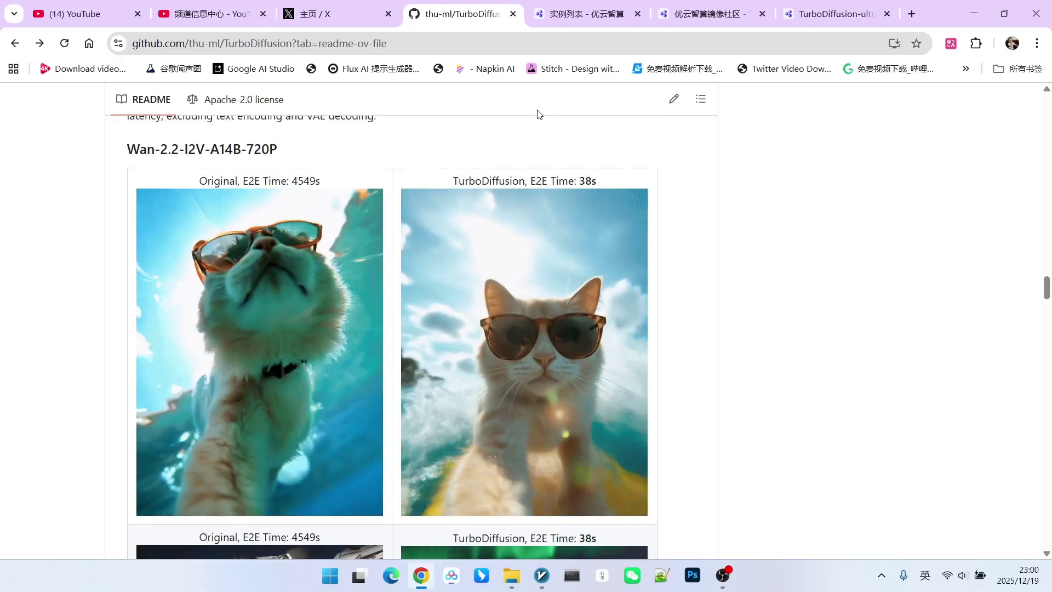
{"action": "scroll", "coordinate": [540, 134], "scroll_direction": "down", "scroll_amount": 2}
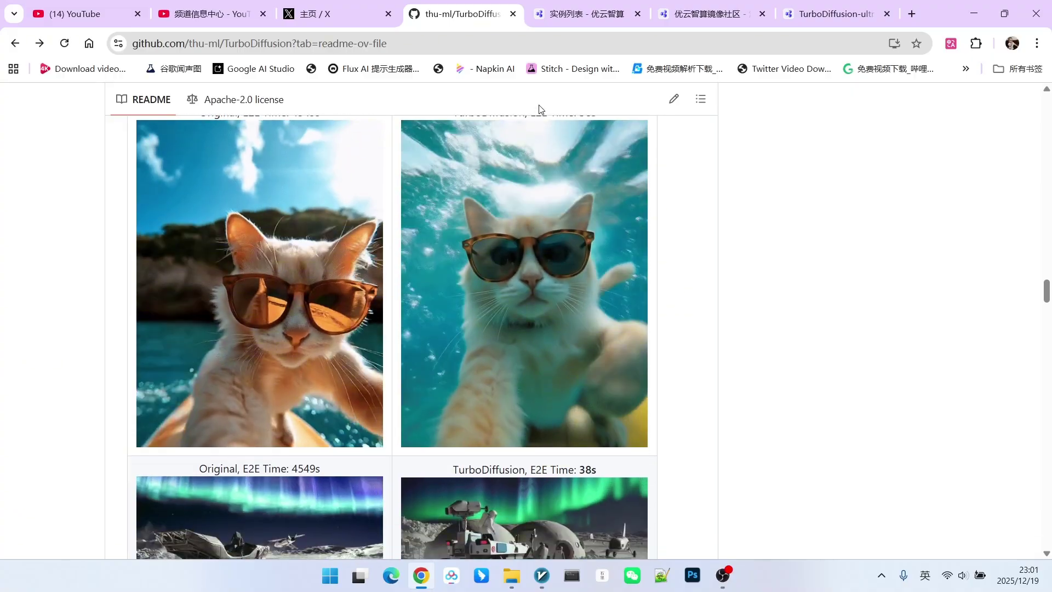
{"action": "scroll", "coordinate": [540, 134], "scroll_direction": "up", "scroll_amount": 2}
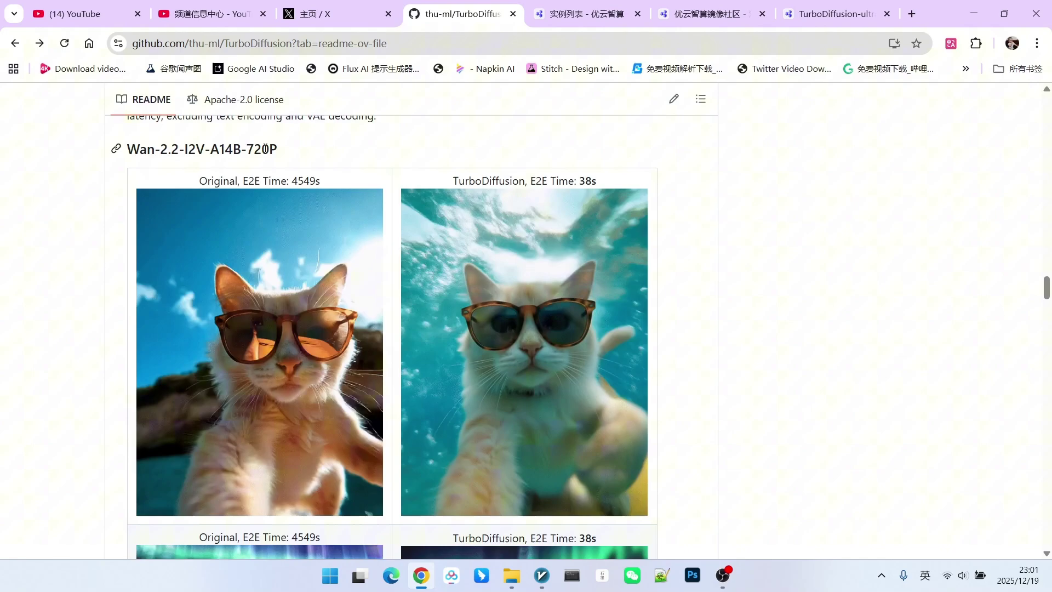
Highlight the 38s TurboDiffusion and 4549s original times in the cat clip captions
{"action": "double_click", "coordinate": [585, 180]}
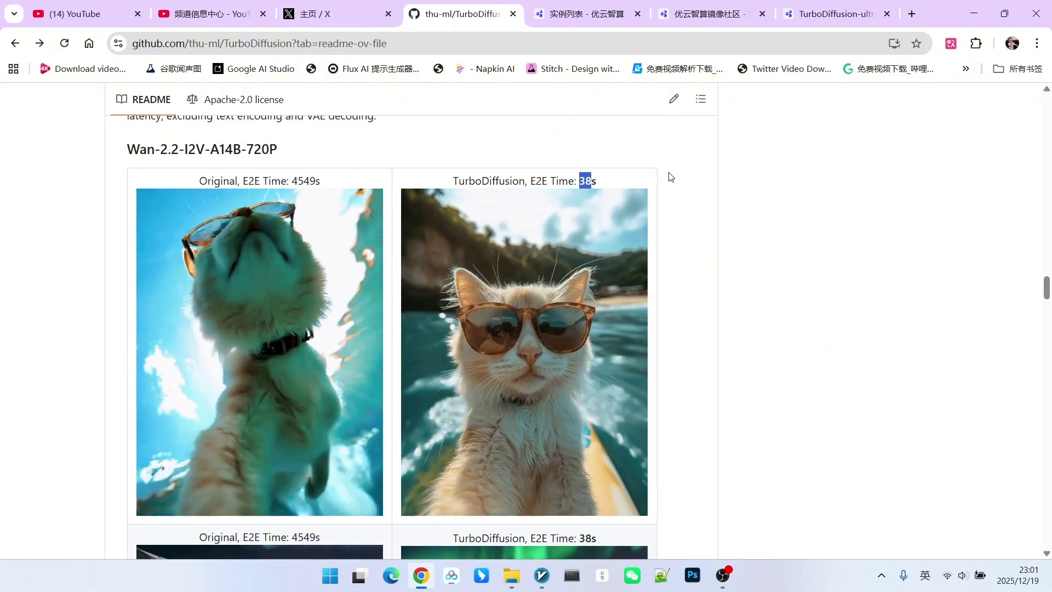
{"action": "left_click", "coordinate": [313, 150]}
{"action": "mouse_move", "coordinate": [201, 149]}
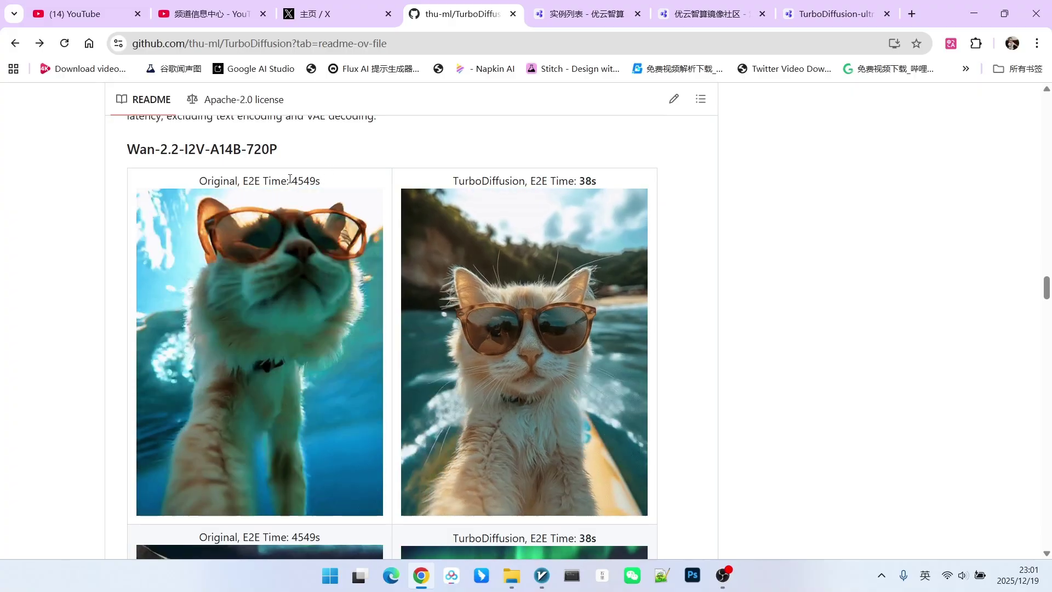
{"action": "double_click", "coordinate": [306, 181]}
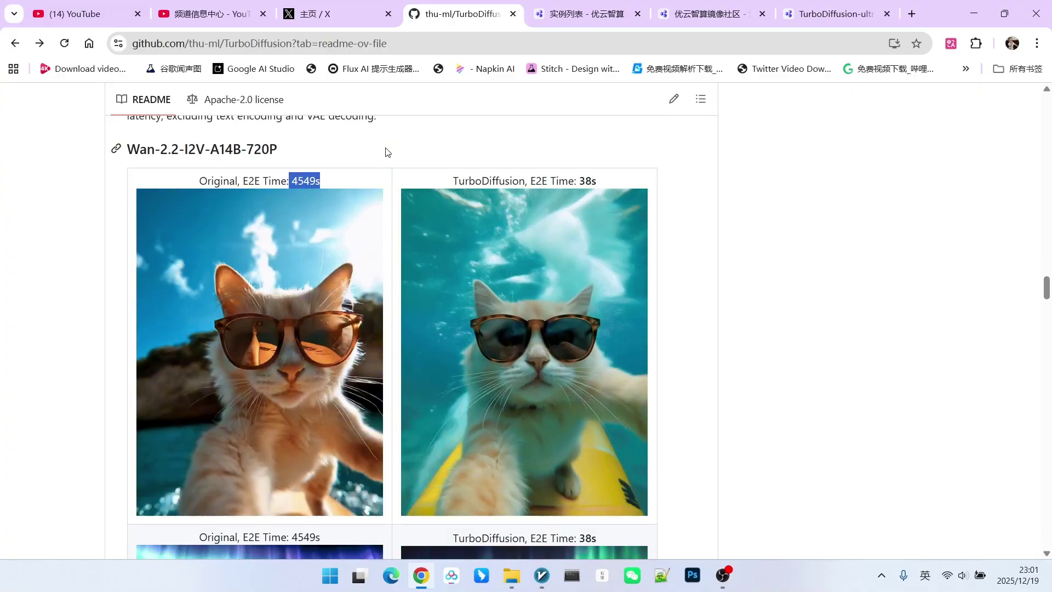
{"action": "scroll", "coordinate": [474, 136], "scroll_direction": "up", "scroll_amount": 10}
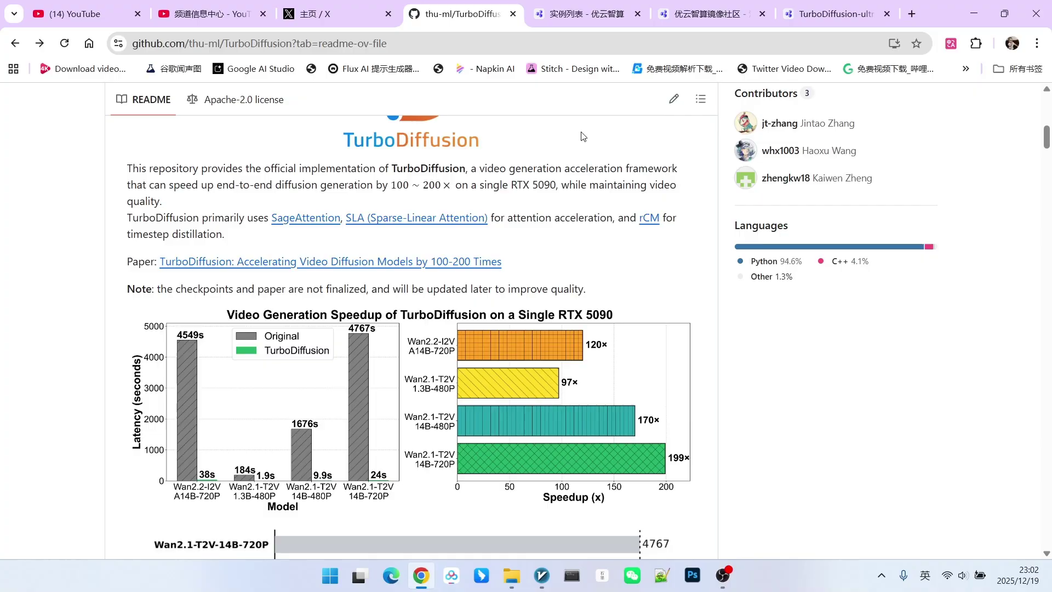
{"action": "scroll", "coordinate": [575, 180], "scroll_direction": "down", "scroll_amount": 2}
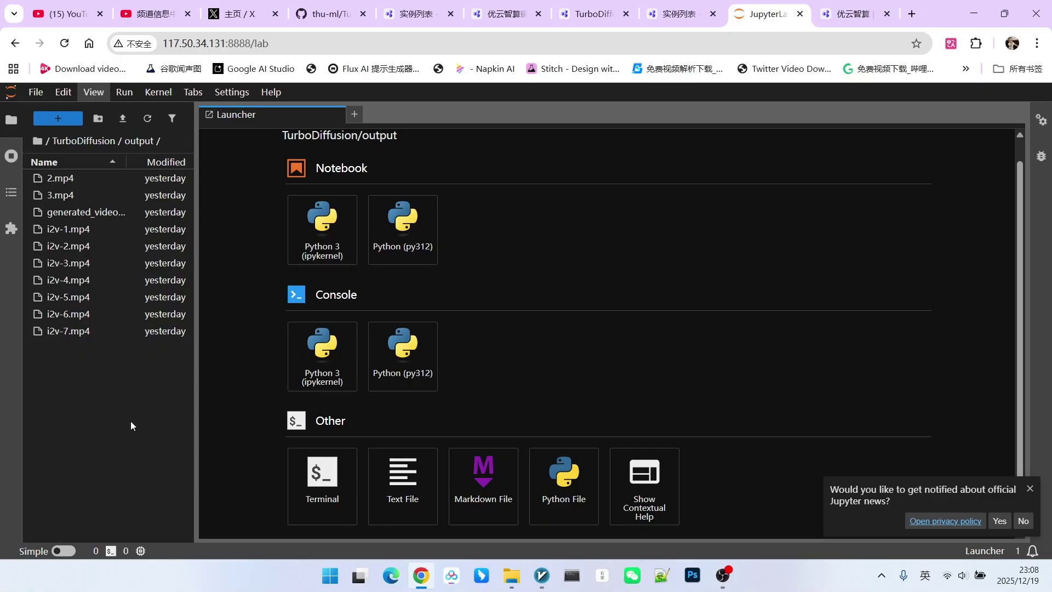
Navigate the file browser up through TurboDiffusion to the root folder
{"action": "left_click", "coordinate": [82, 141]}
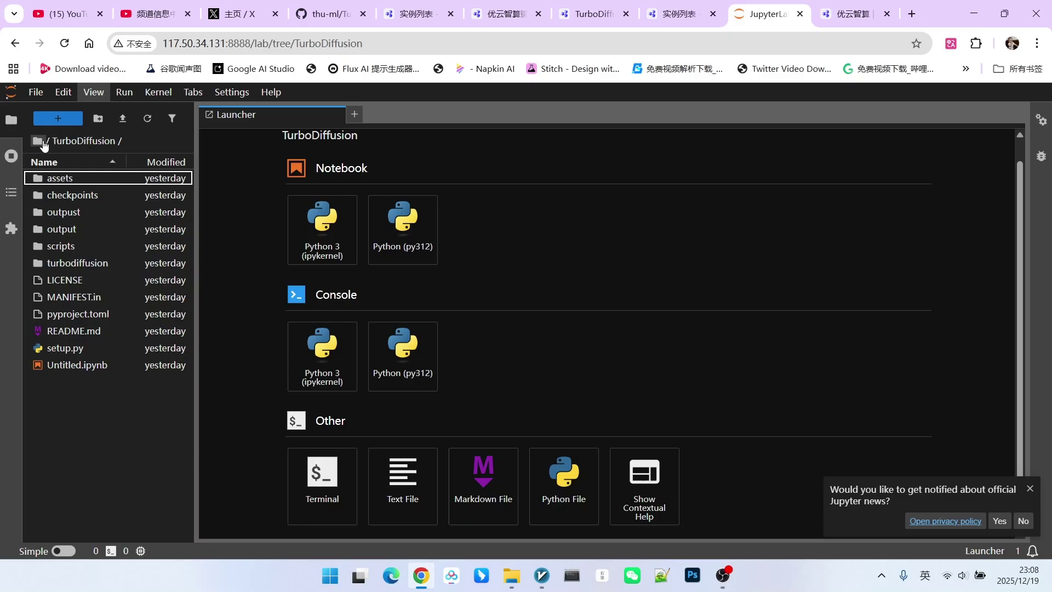
{"action": "left_click", "coordinate": [38, 141]}
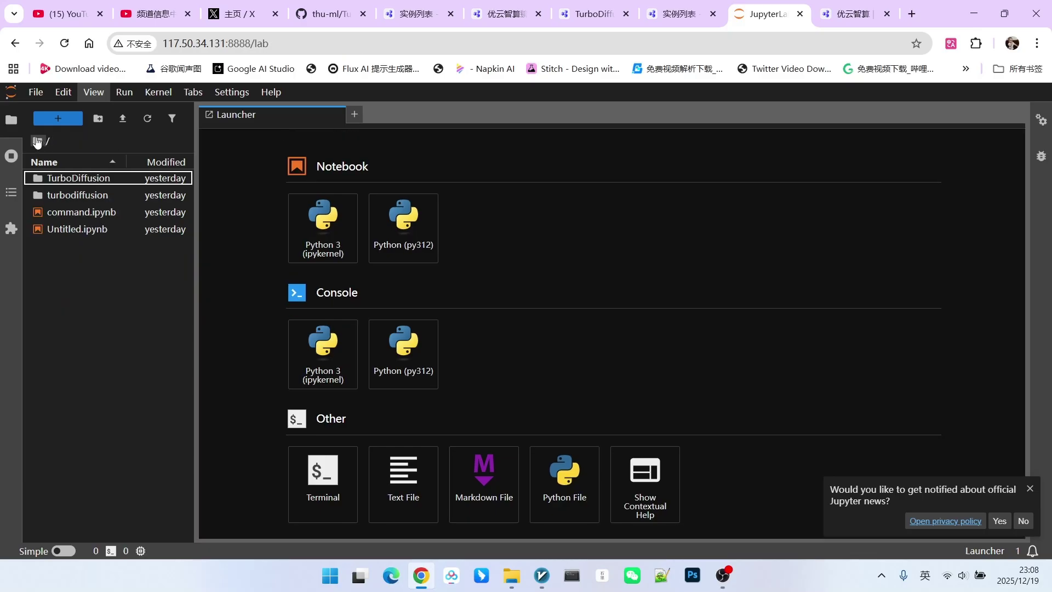
Open command.ipynb and select the checkpoints folder inside TurboDiffusion
{"action": "double_click", "coordinate": [88, 212]}
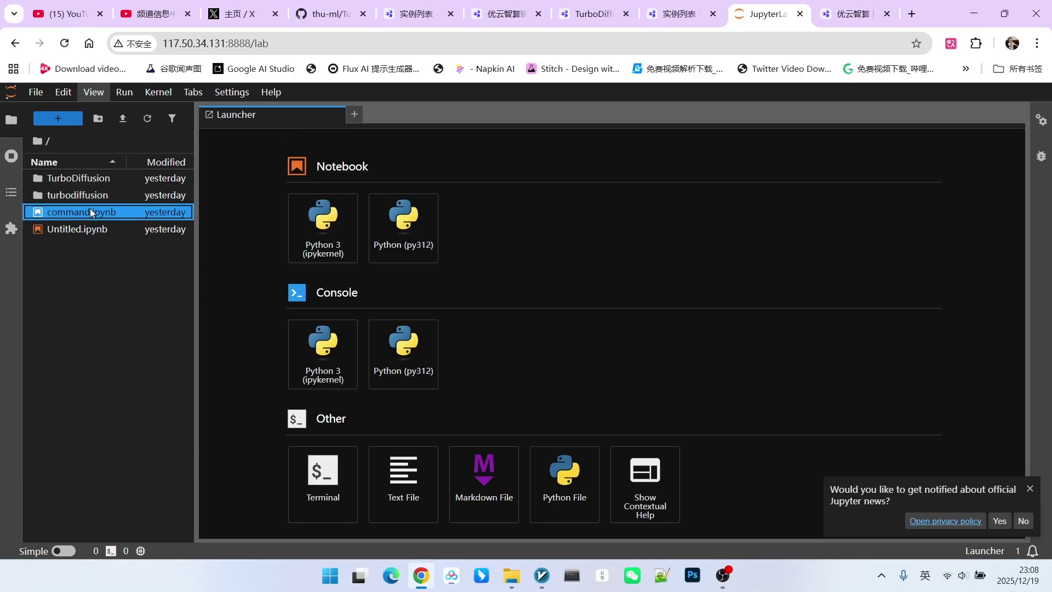
{"action": "scroll", "coordinate": [486, 301], "scroll_direction": "down", "scroll_amount": 5}
{"action": "scroll", "coordinate": [485, 300], "scroll_direction": "down", "scroll_amount": 5}
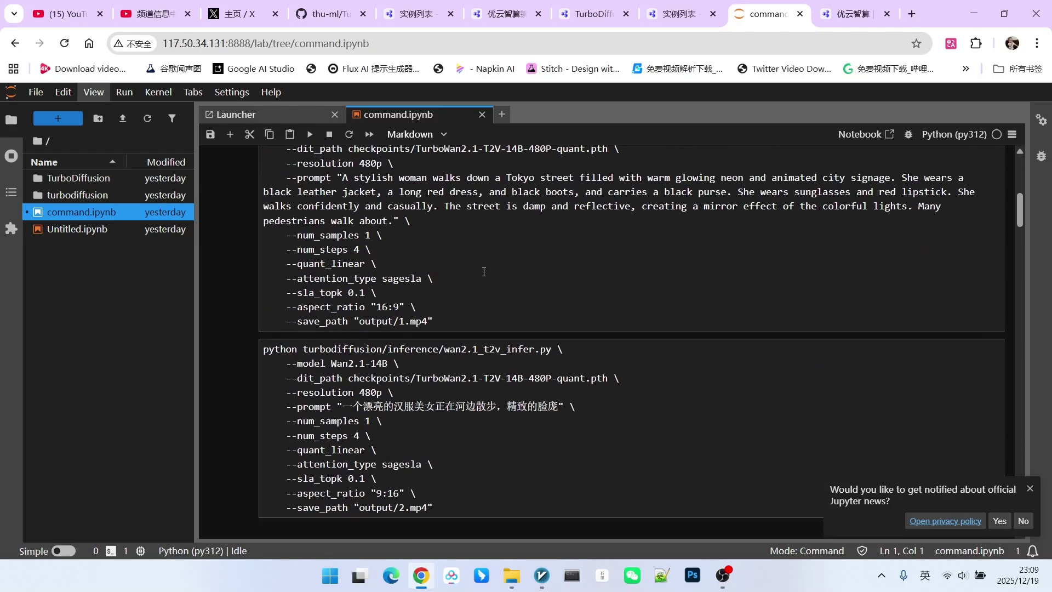
{"action": "scroll", "coordinate": [477, 287], "scroll_direction": "down", "scroll_amount": 5}
{"action": "scroll", "coordinate": [471, 282], "scroll_direction": "down", "scroll_amount": 5}
{"action": "scroll", "coordinate": [470, 281], "scroll_direction": "down", "scroll_amount": 5}
{"action": "scroll", "coordinate": [470, 282], "scroll_direction": "down", "scroll_amount": 5}
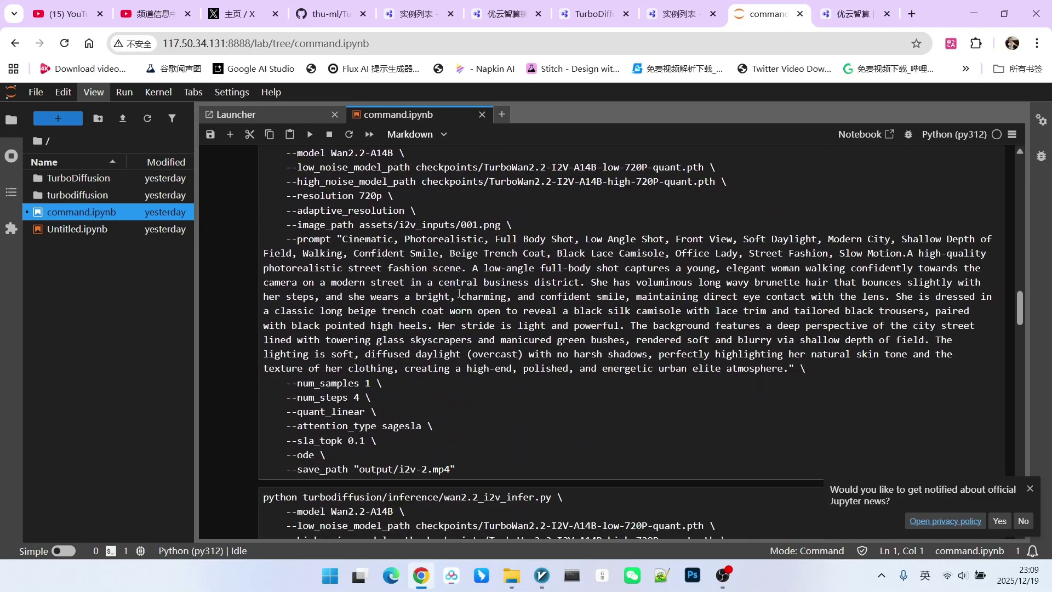
{"action": "scroll", "coordinate": [461, 313], "scroll_direction": "down", "scroll_amount": 2}
{"action": "scroll", "coordinate": [460, 312], "scroll_direction": "down", "scroll_amount": 1}
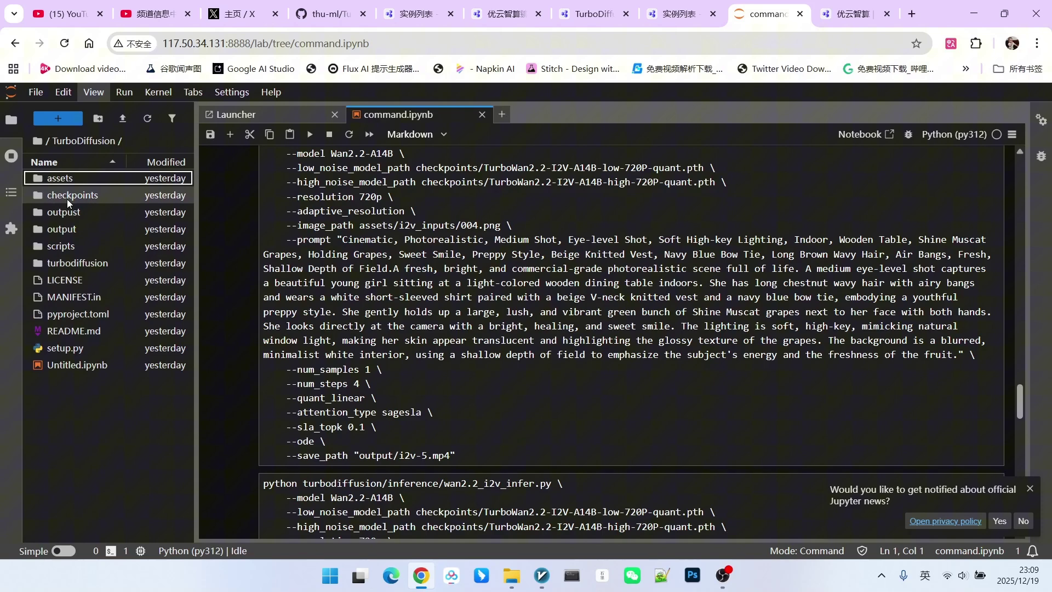
{"action": "left_click", "coordinate": [66, 196]}
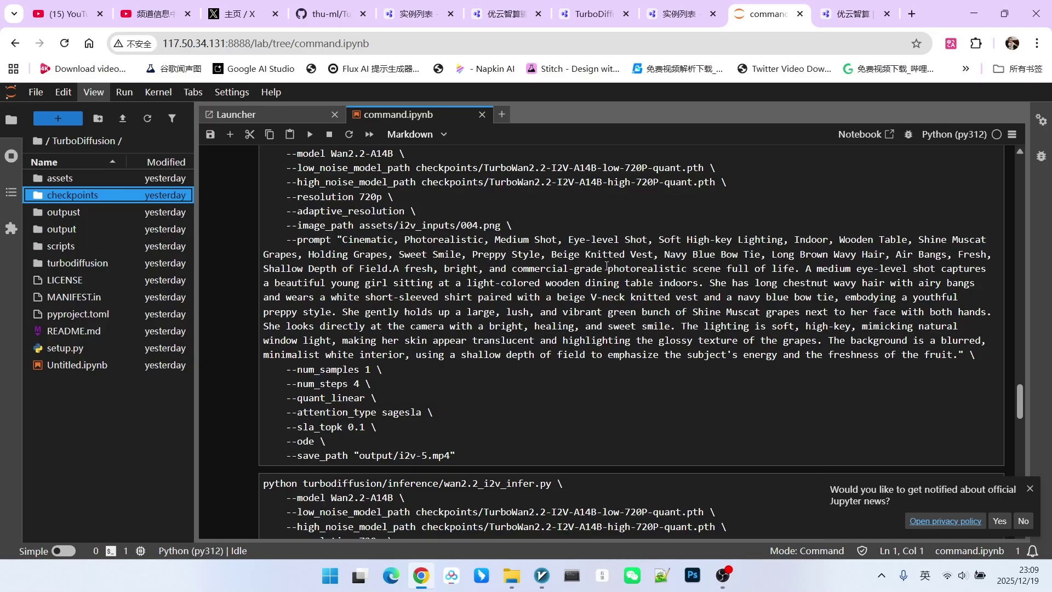
Open a new terminal and highlight the py312 environment and workspace/TurboDiffusion path in its prompt
{"action": "left_click", "coordinate": [236, 115]}
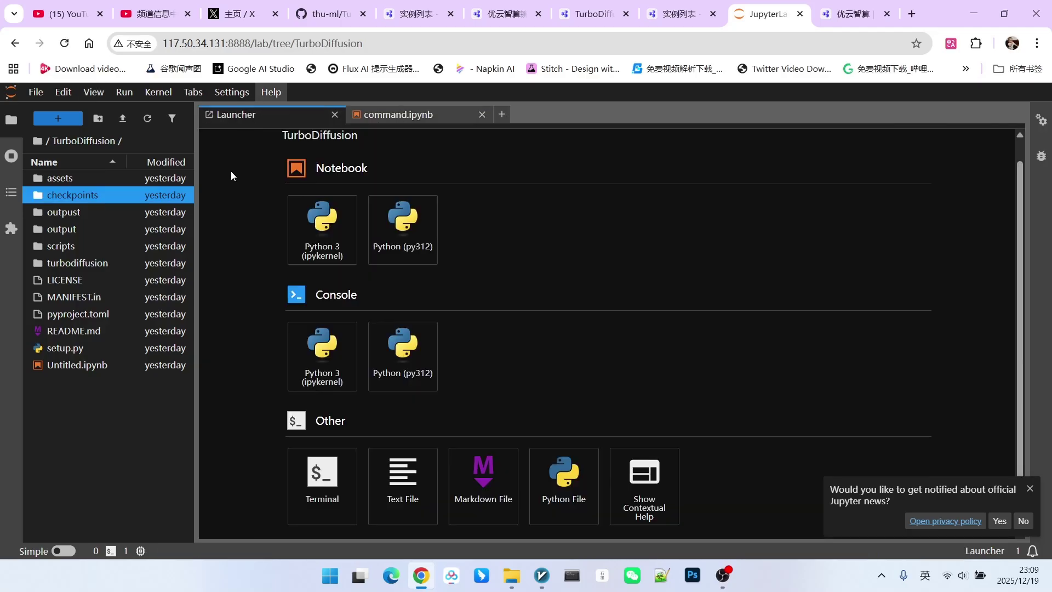
{"action": "left_click", "coordinate": [323, 482]}
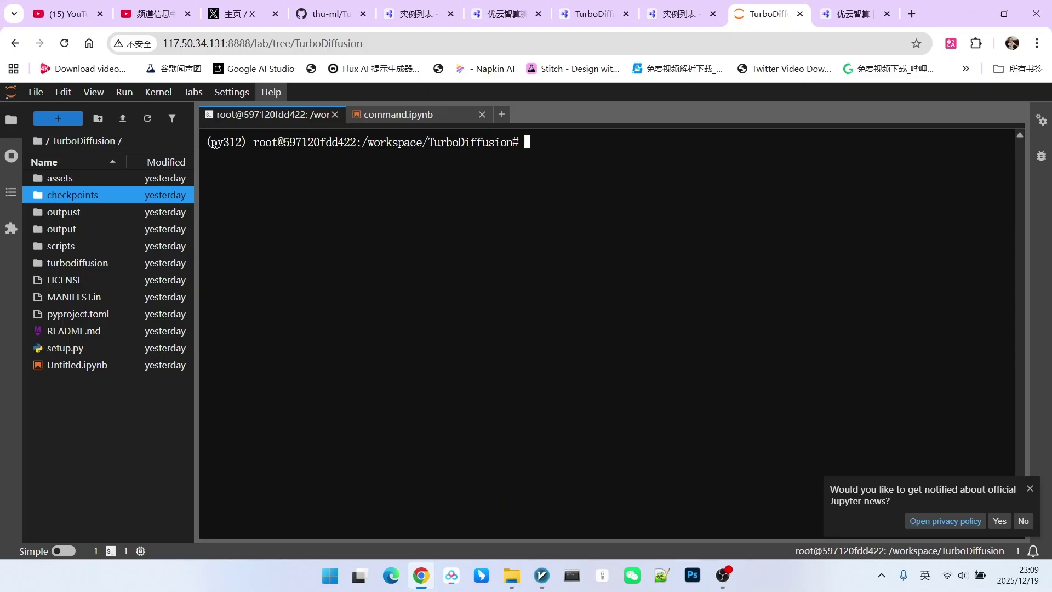
{"action": "double_click", "coordinate": [222, 143]}
{"action": "left_click_drag", "start_coordinate": [212, 143], "coordinate": [242, 143]}
{"action": "left_click", "coordinate": [277, 162]}
{"action": "left_click_drag", "start_coordinate": [366, 142], "coordinate": [516, 145]}
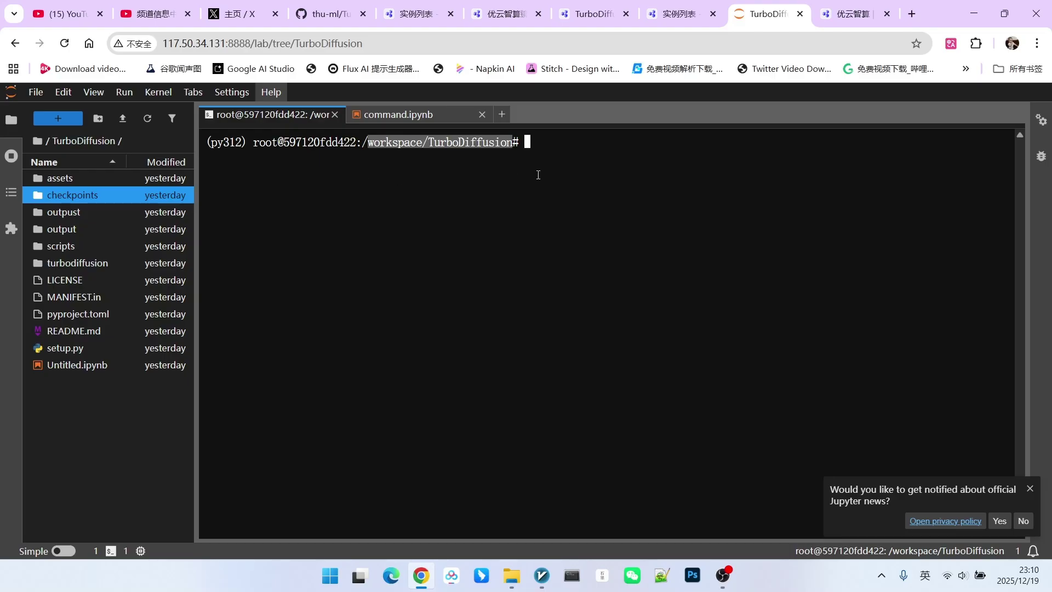
{"action": "type", "text": "cd /"}
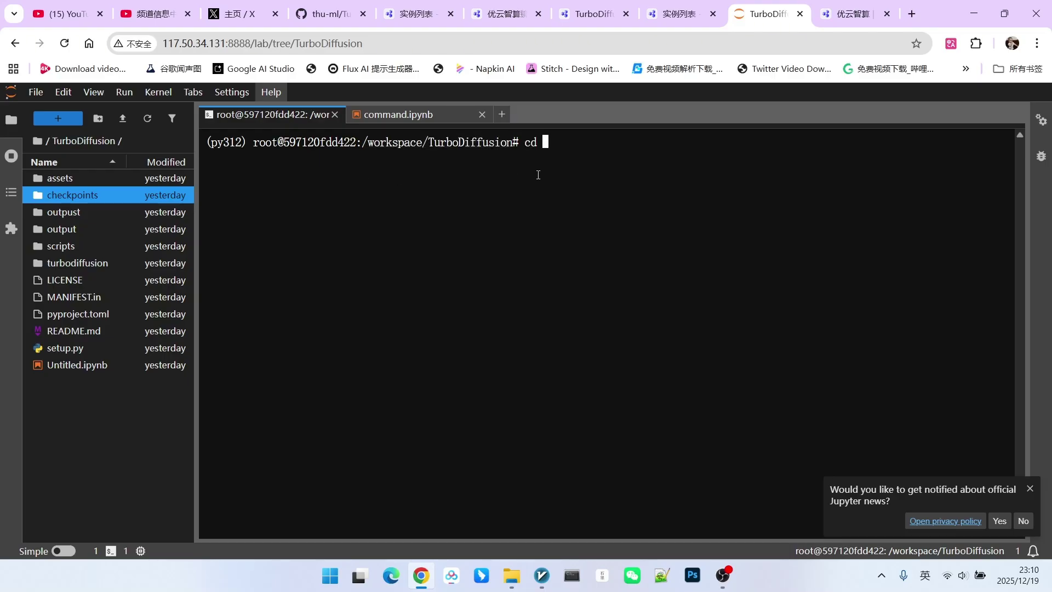
Change directory to /, then workspace/, then TurboDiffusion/ with Tab completion
{"action": "key", "text": "Return"}
{"action": "type", "text": "cd workspace/"}
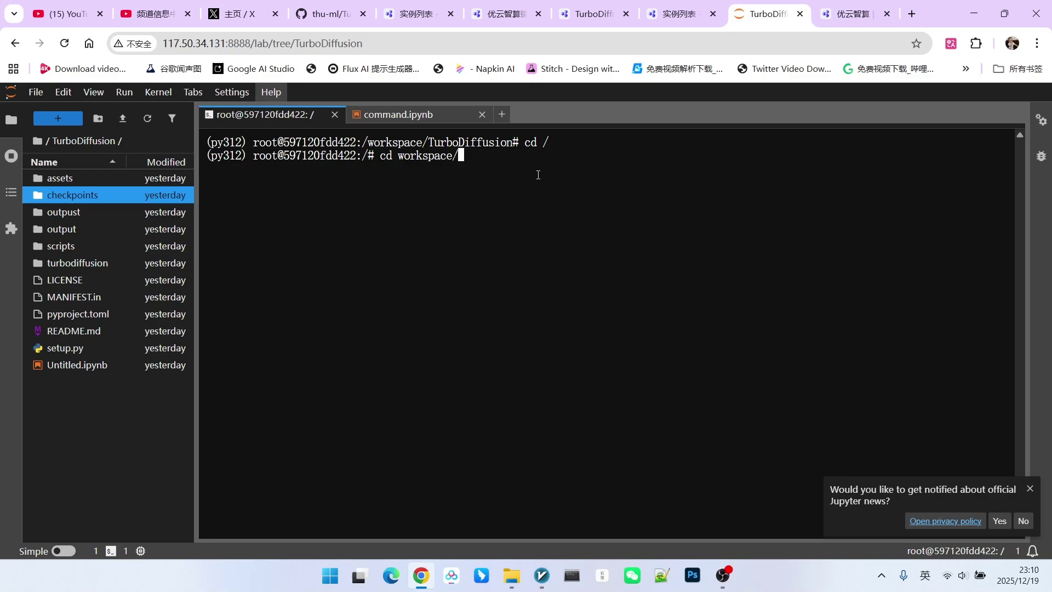
{"action": "key", "text": "Return"}
{"action": "type", "text": "cd "}
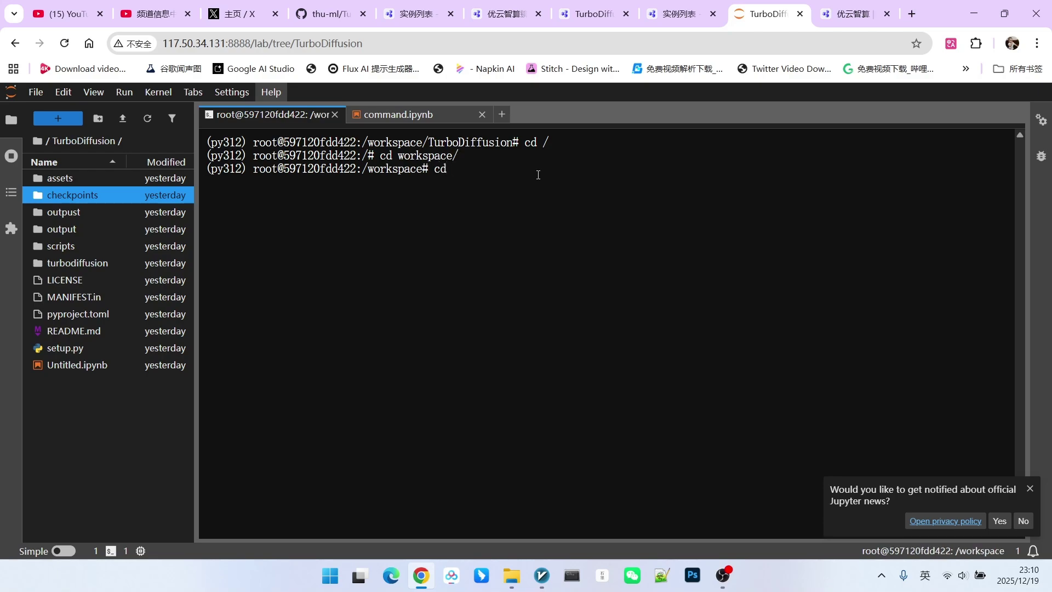
{"action": "type", "text": "T"}
{"action": "key", "text": "Tab"}
{"action": "key", "text": "Return"}
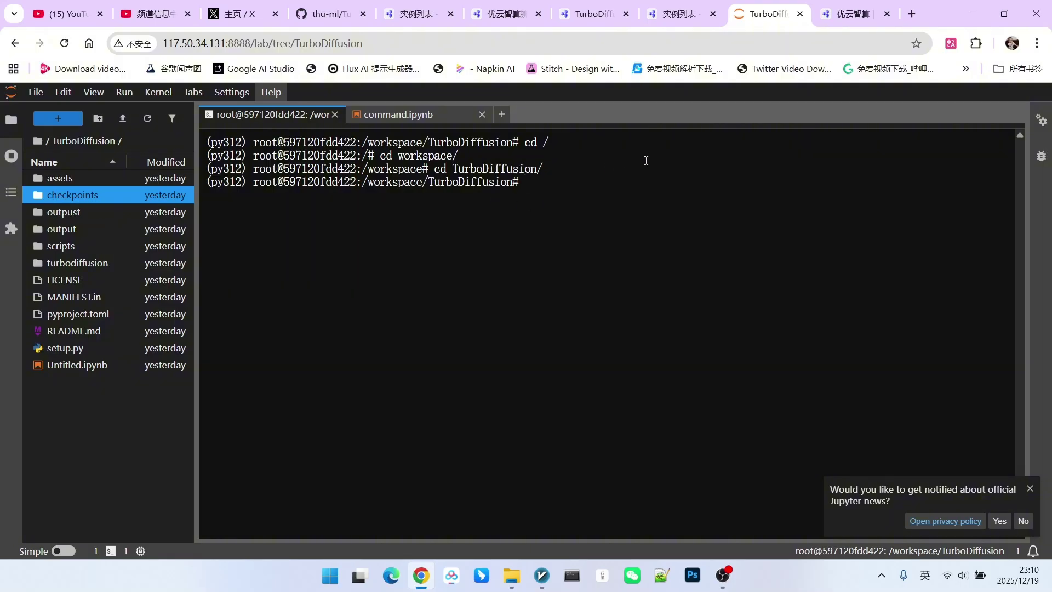
{"action": "left_click", "coordinate": [398, 114]}
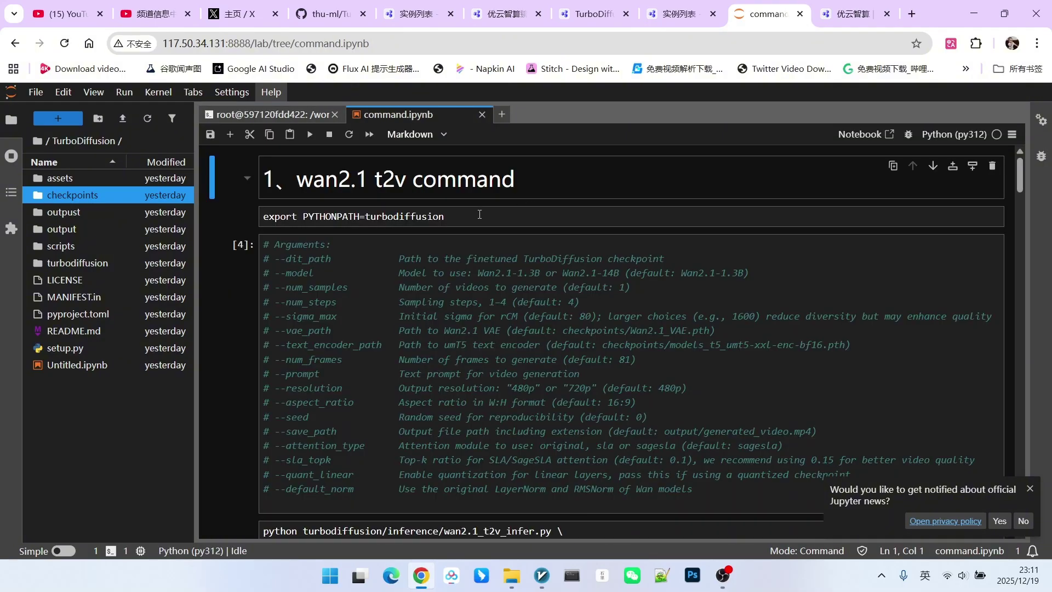
{"action": "left_click_drag", "start_coordinate": [480, 216], "coordinate": [262, 216]}
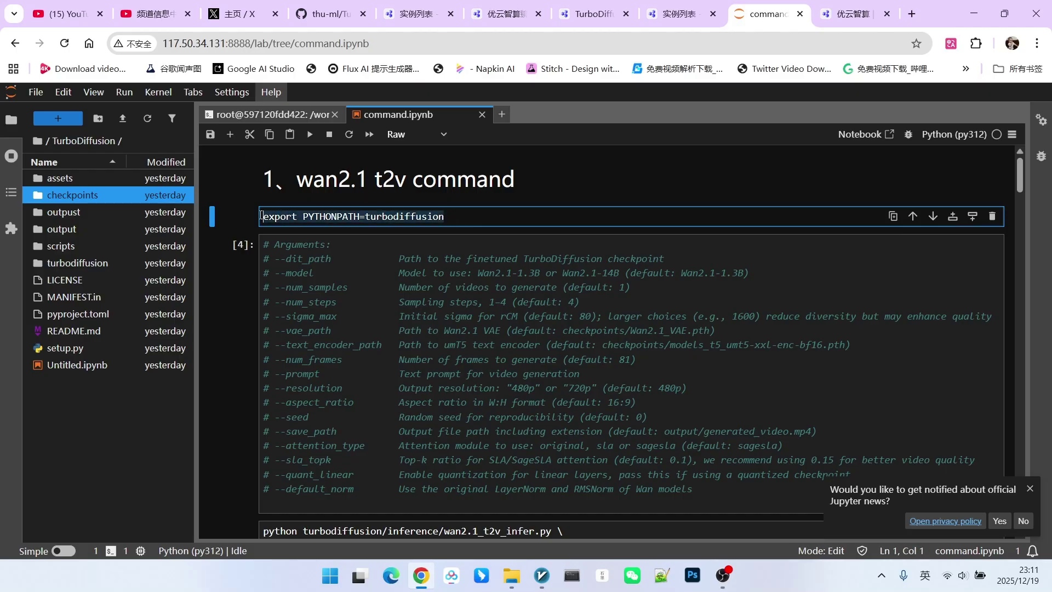
{"action": "key", "text": "Escape"}
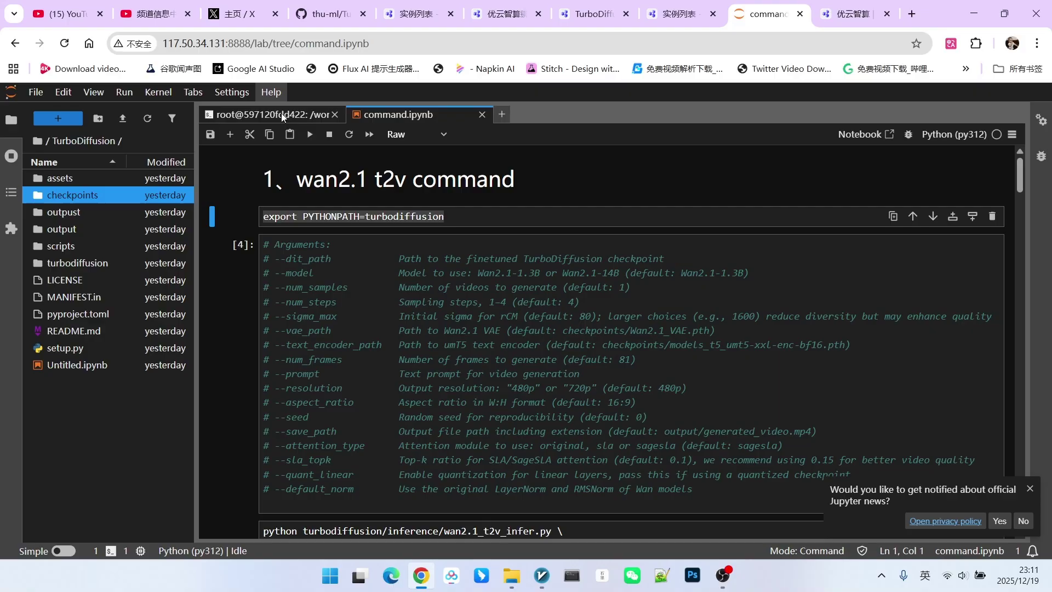
{"action": "left_click", "coordinate": [594, 216]}
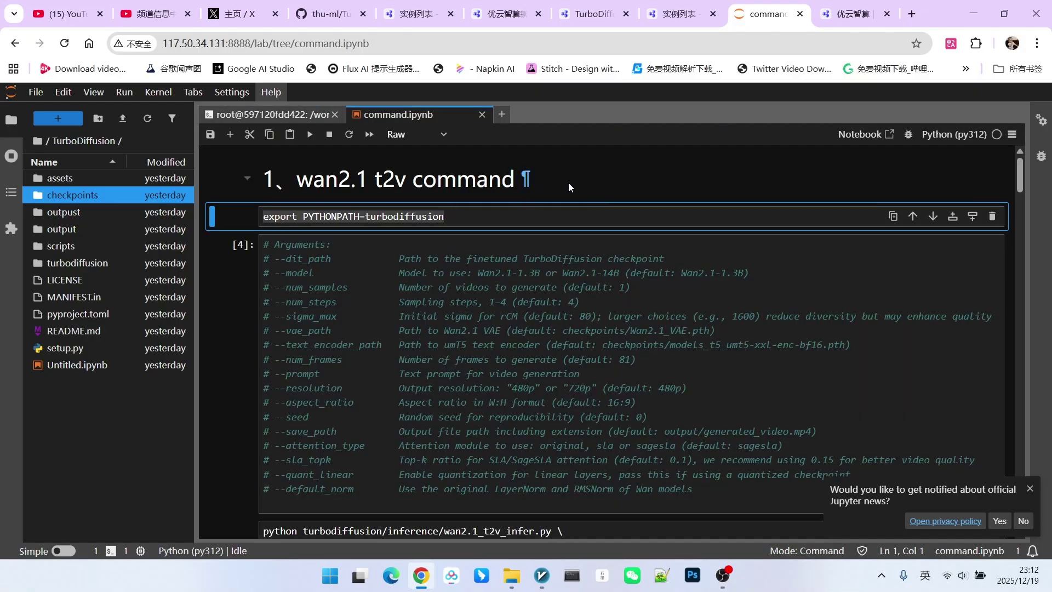
{"action": "scroll", "coordinate": [568, 184], "scroll_direction": "down", "scroll_amount": 5}
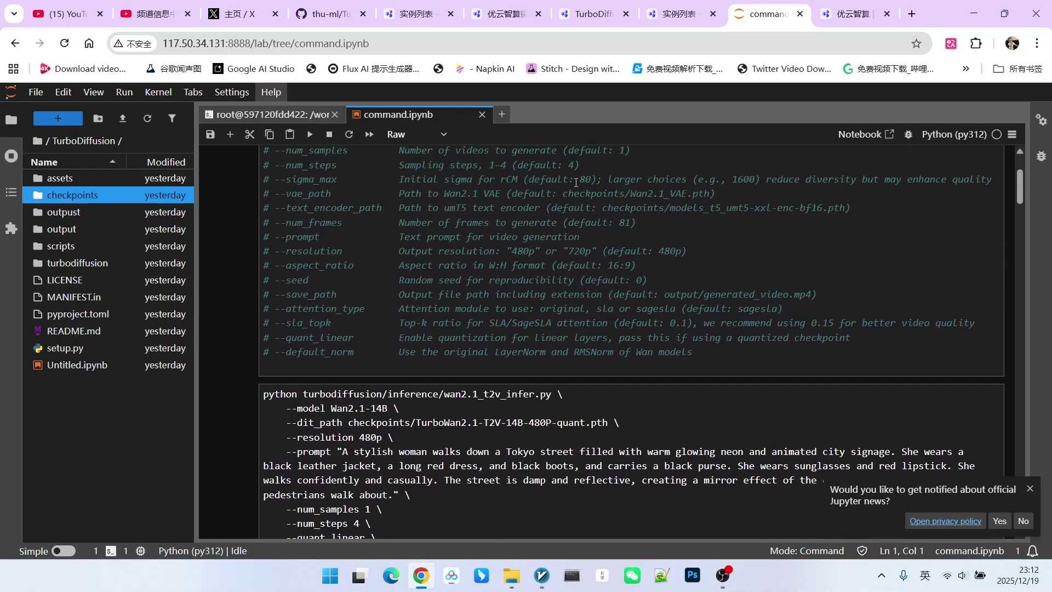
{"action": "scroll", "coordinate": [568, 183], "scroll_direction": "up", "scroll_amount": 5}
{"action": "scroll", "coordinate": [575, 182], "scroll_direction": "down", "scroll_amount": 1}
{"action": "left_click", "coordinate": [693, 477]}
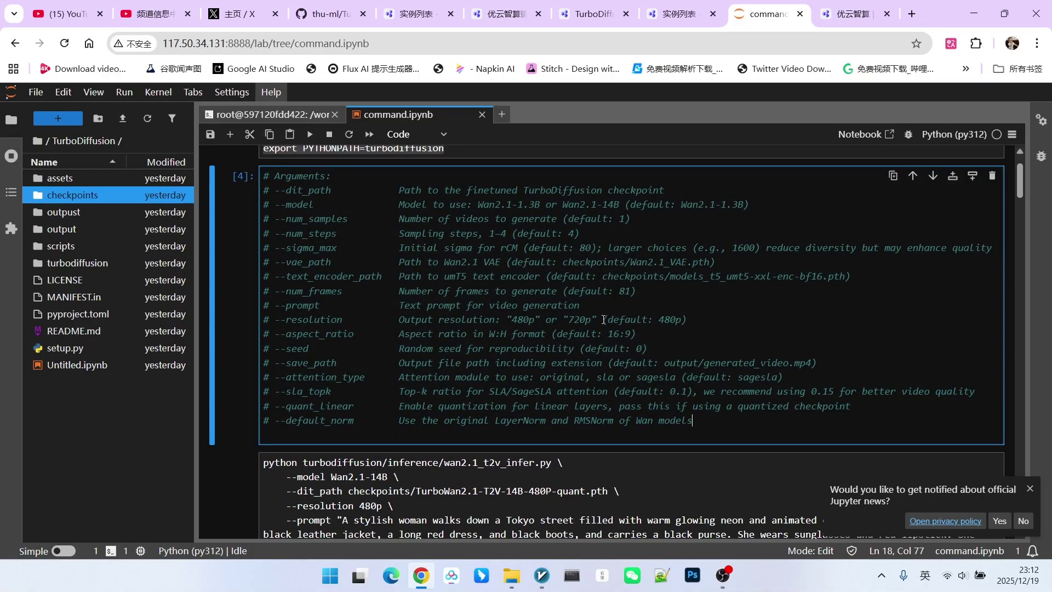
{"action": "left_click_drag", "start_coordinate": [700, 421], "coordinate": [265, 190]}
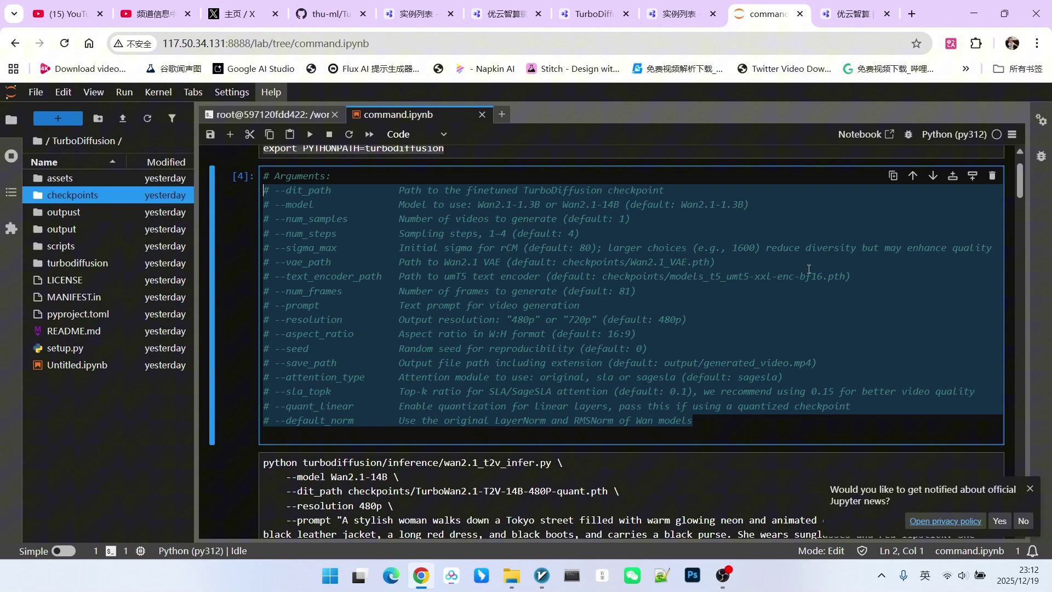
{"action": "scroll", "coordinate": [727, 357], "scroll_direction": "down", "scroll_amount": 3}
{"action": "left_click", "coordinate": [560, 274]}
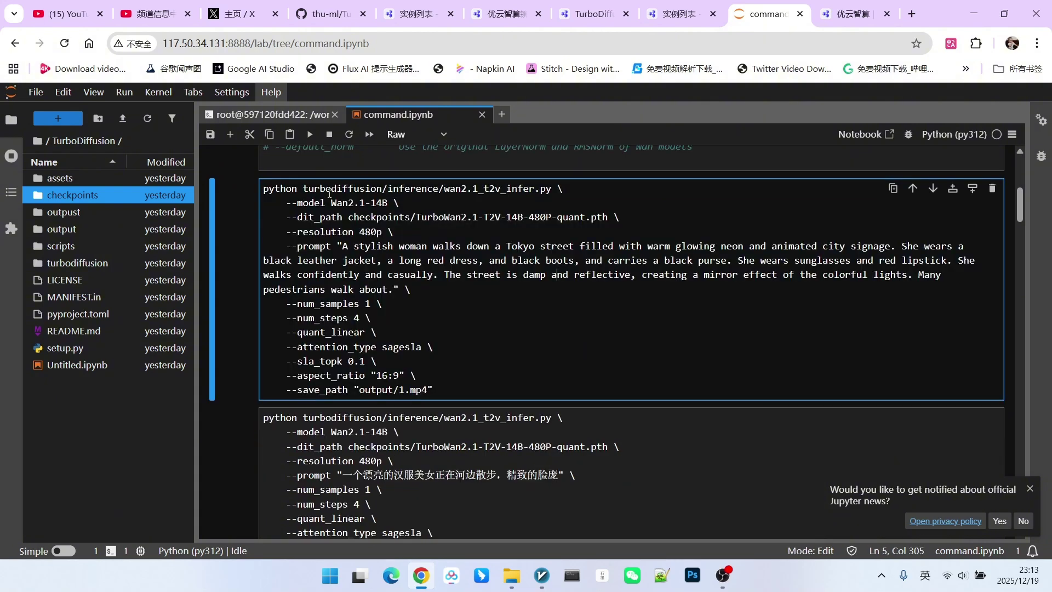
{"action": "left_click_drag", "start_coordinate": [301, 189], "coordinate": [259, 188]}
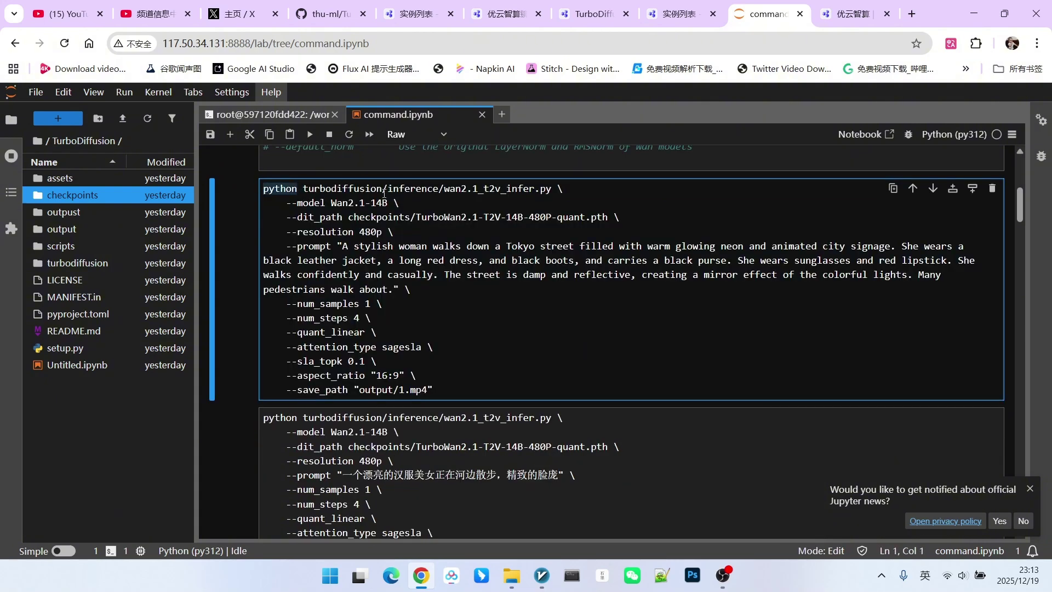
{"action": "left_click", "coordinate": [444, 189]}
{"action": "left_click", "coordinate": [400, 203]}
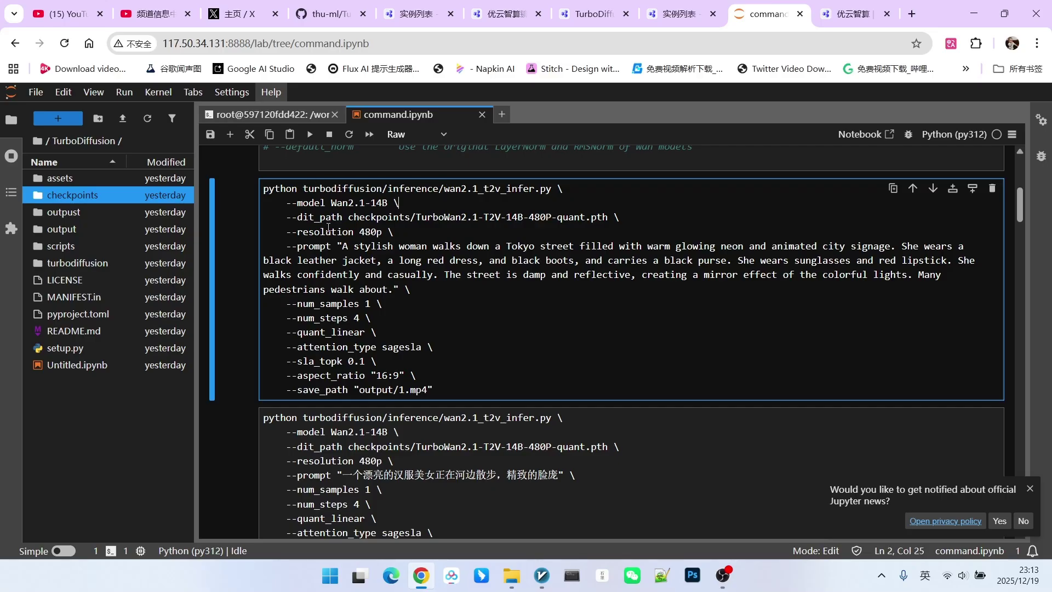
{"action": "left_click_drag", "start_coordinate": [287, 203], "coordinate": [375, 203]}
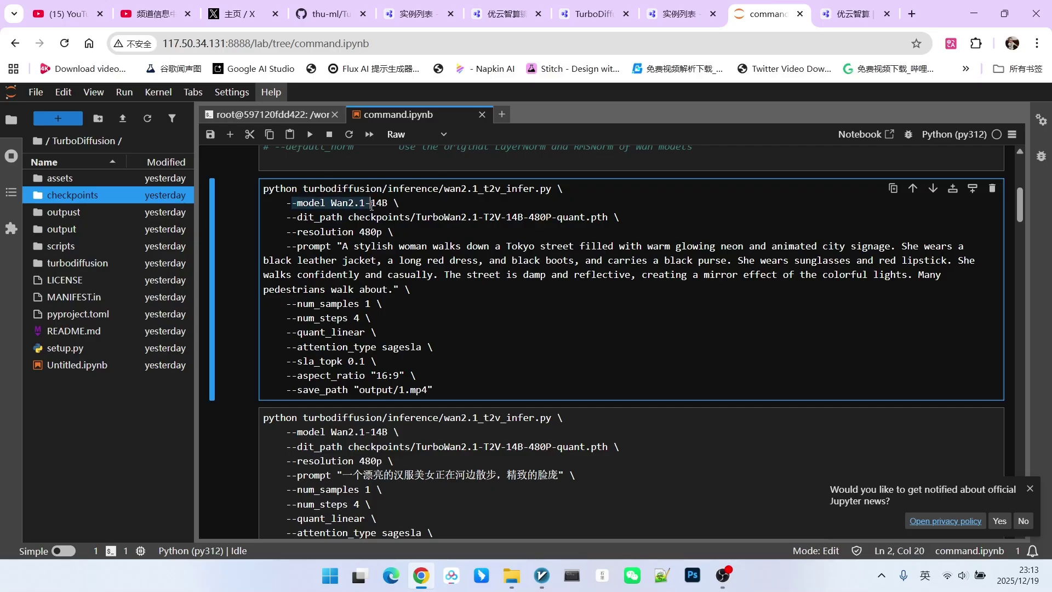
{"action": "left_click", "coordinate": [399, 203]}
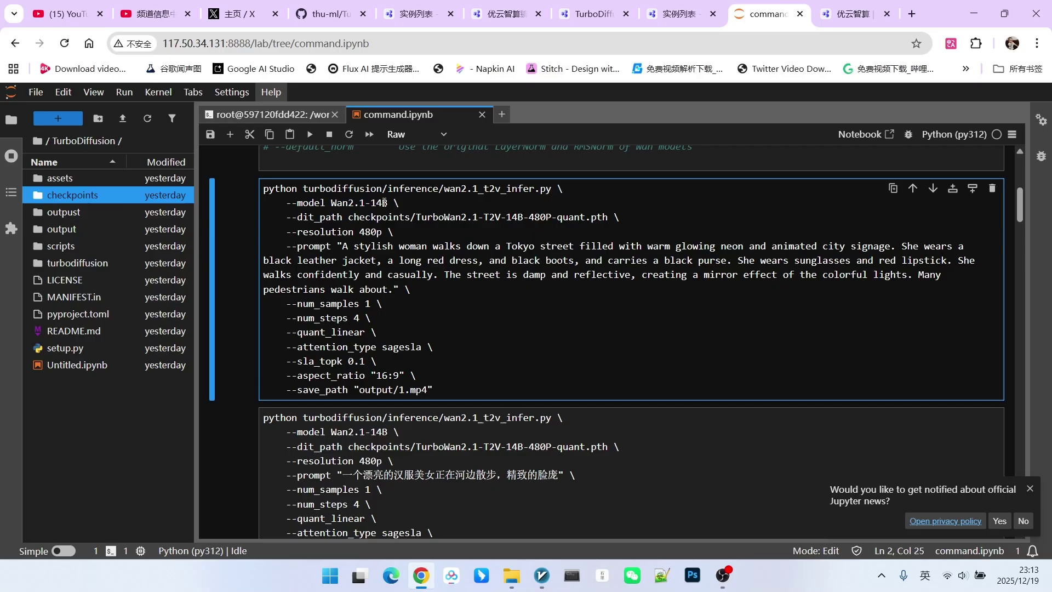
{"action": "left_click_drag", "start_coordinate": [330, 203], "coordinate": [388, 203]}
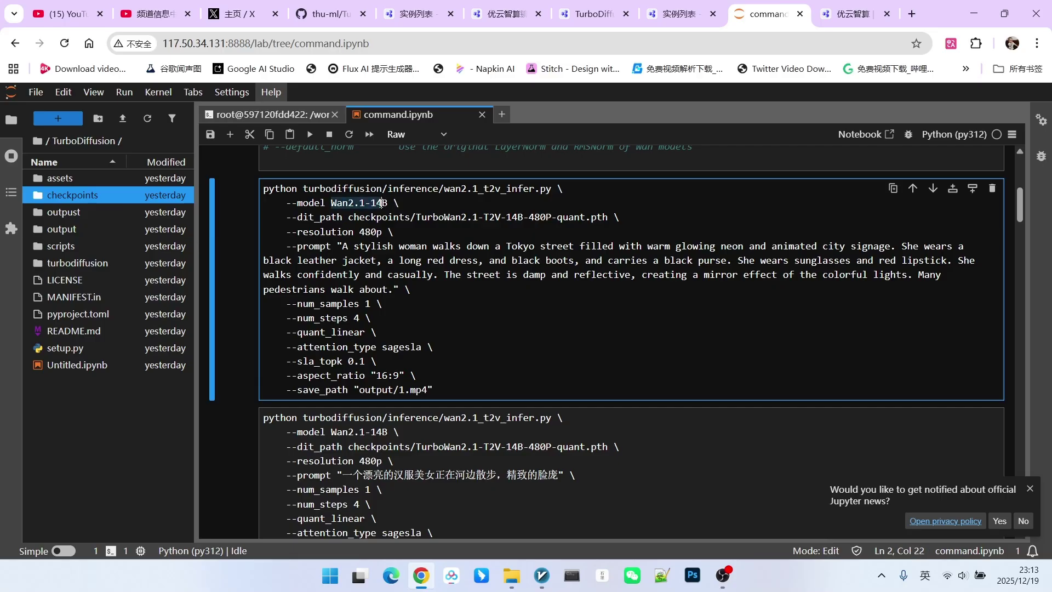
{"action": "left_click", "coordinate": [305, 217]}
{"action": "left_click_drag", "start_coordinate": [291, 217], "coordinate": [375, 217]}
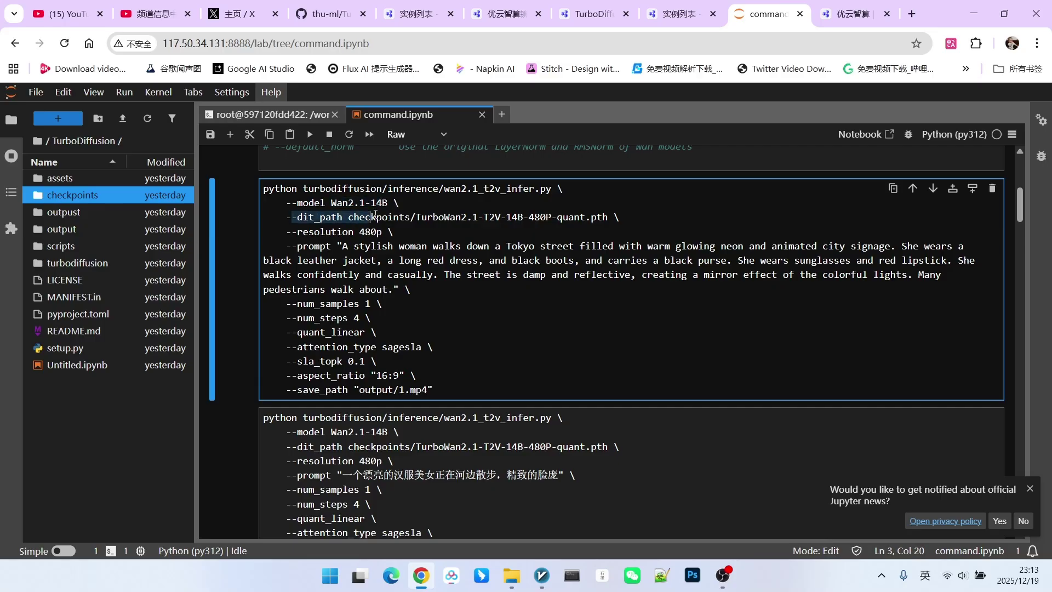
{"action": "left_click", "coordinate": [414, 217]}
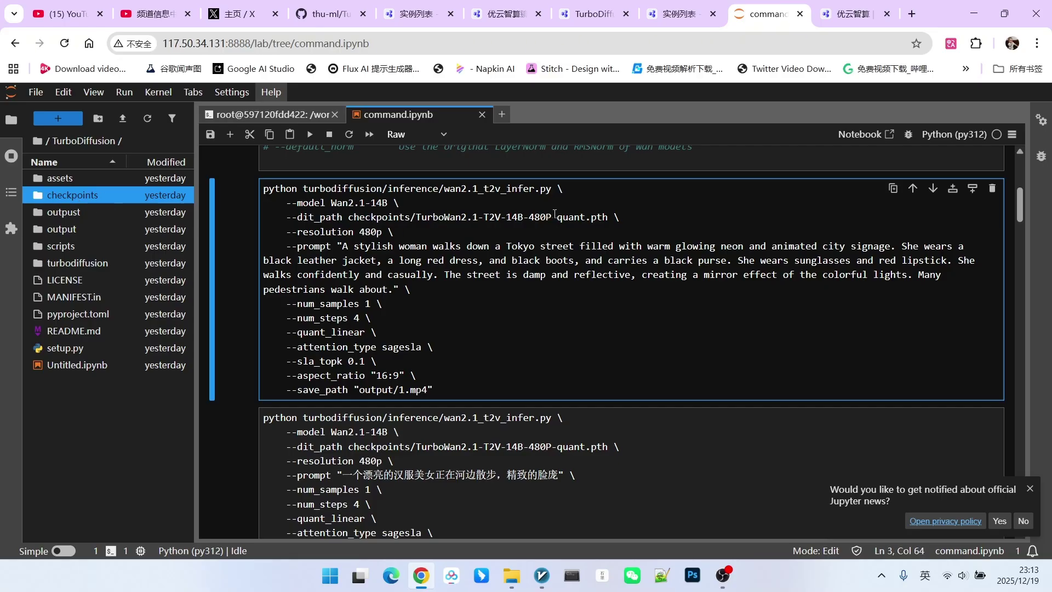
{"action": "left_click_drag", "start_coordinate": [551, 217], "coordinate": [585, 218]}
{"action": "left_click", "coordinate": [621, 217]}
{"action": "left_click_drag", "start_coordinate": [298, 233], "coordinate": [336, 234]}
{"action": "left_click", "coordinate": [373, 232]}
{"action": "left_click_drag", "start_coordinate": [344, 246], "coordinate": [393, 289]}
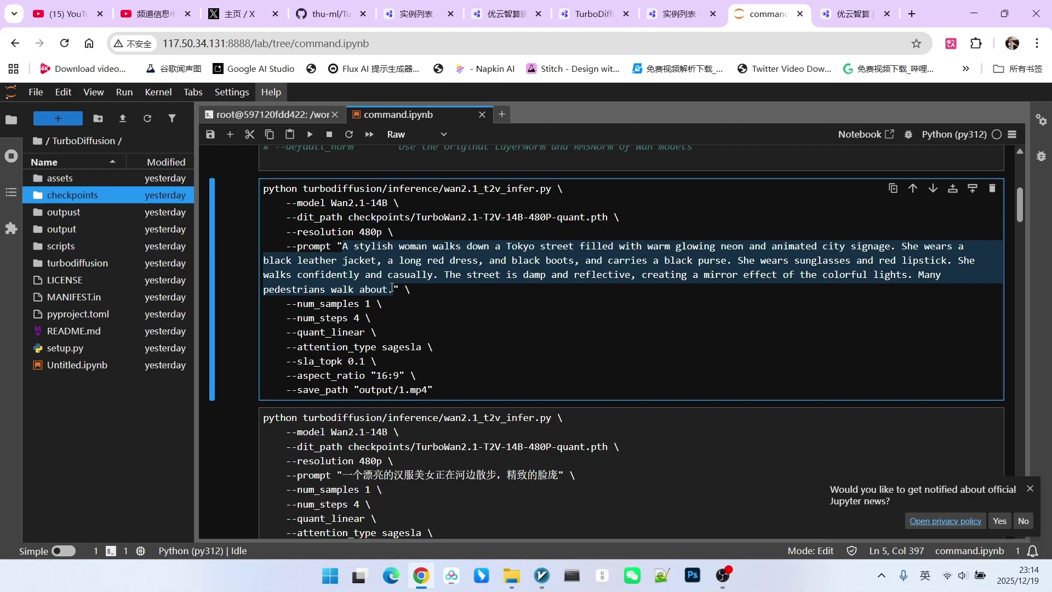
{"action": "left_click", "coordinate": [498, 248]}
{"action": "scroll", "coordinate": [498, 248], "scroll_direction": "down", "scroll_amount": 1}
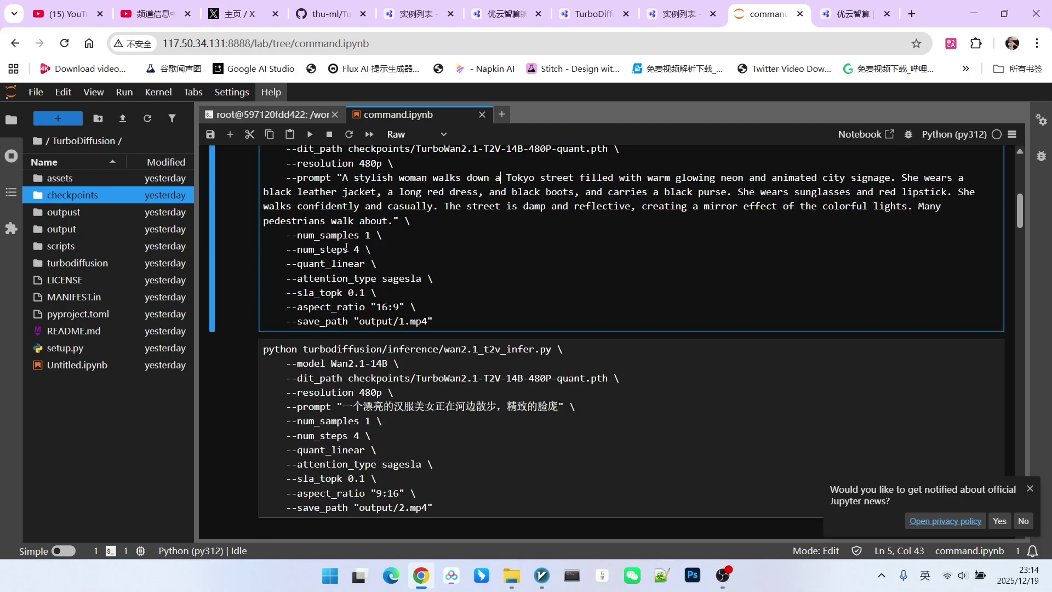
{"action": "left_click_drag", "start_coordinate": [298, 250], "coordinate": [349, 249]}
{"action": "double_click", "coordinate": [356, 250]}
{"action": "scroll", "coordinate": [494, 329], "scroll_direction": "up", "scroll_amount": 2}
{"action": "left_click_drag", "start_coordinate": [535, 285], "coordinate": [609, 285]}
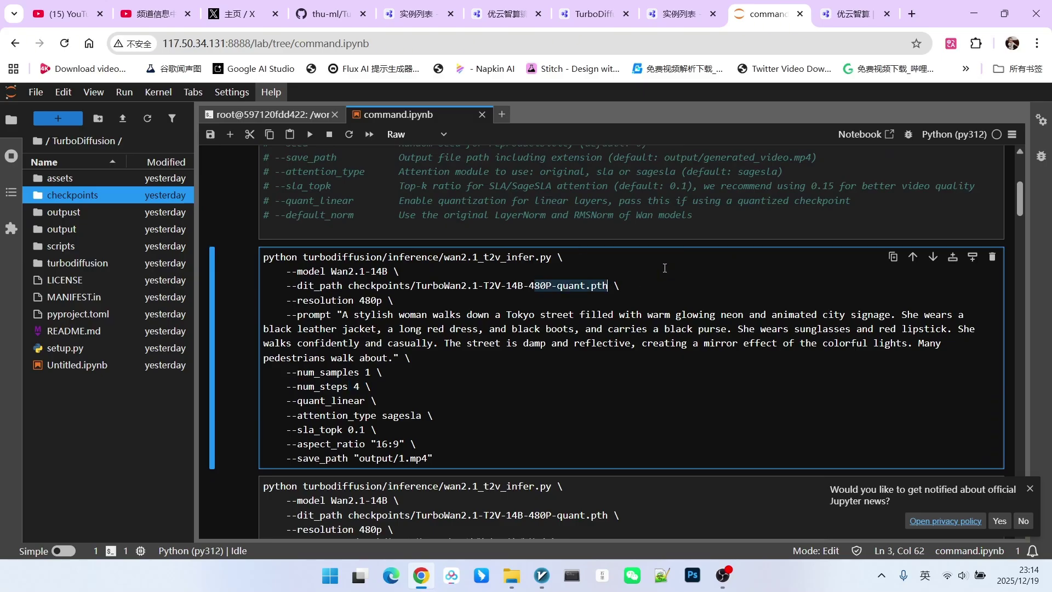
{"action": "scroll", "coordinate": [658, 254], "scroll_direction": "down", "scroll_amount": 2}
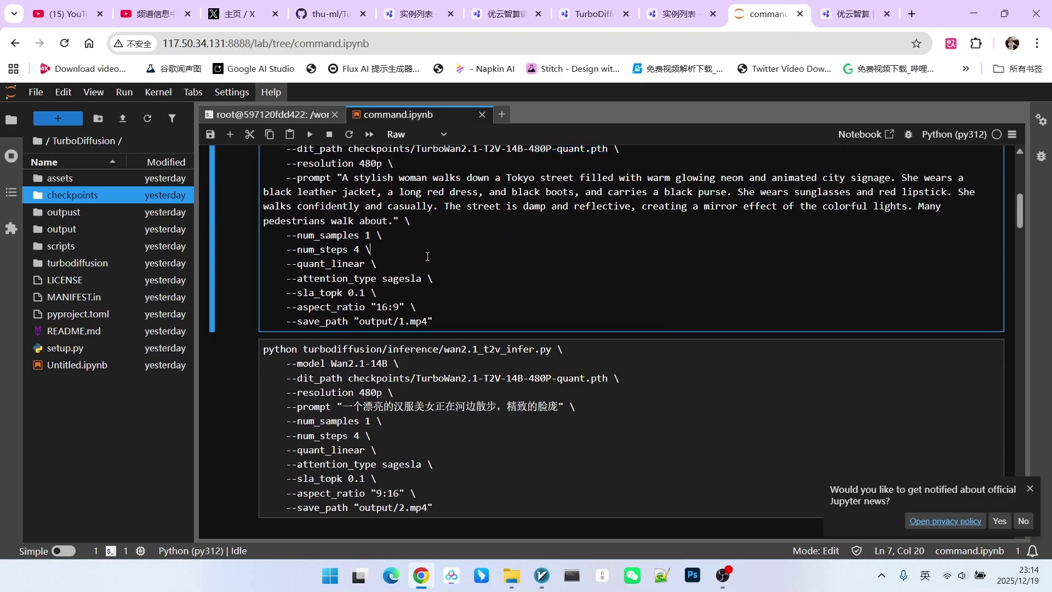
{"action": "left_click_drag", "start_coordinate": [298, 307], "coordinate": [367, 307]}
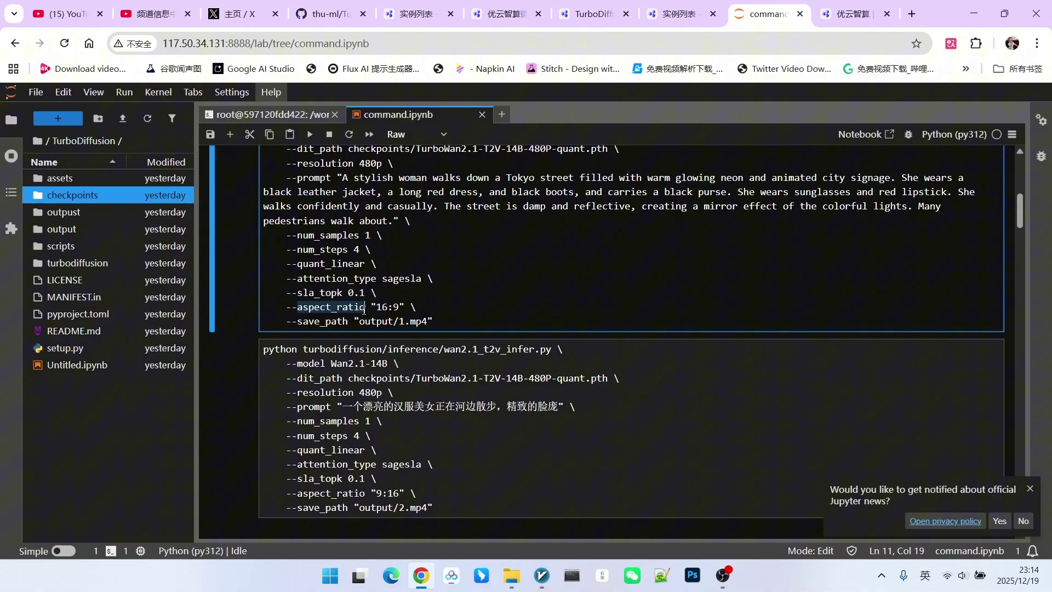
{"action": "scroll", "coordinate": [493, 329], "scroll_direction": "up", "scroll_amount": 1}
{"action": "scroll", "coordinate": [447, 252], "scroll_direction": "down", "scroll_amount": 1}
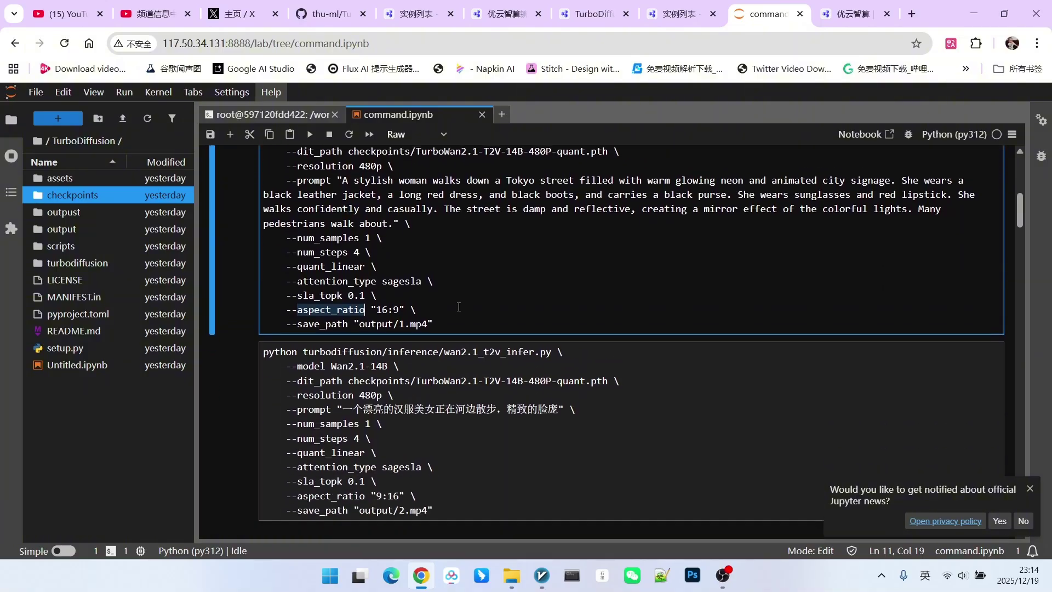
{"action": "left_click", "coordinate": [466, 306]}
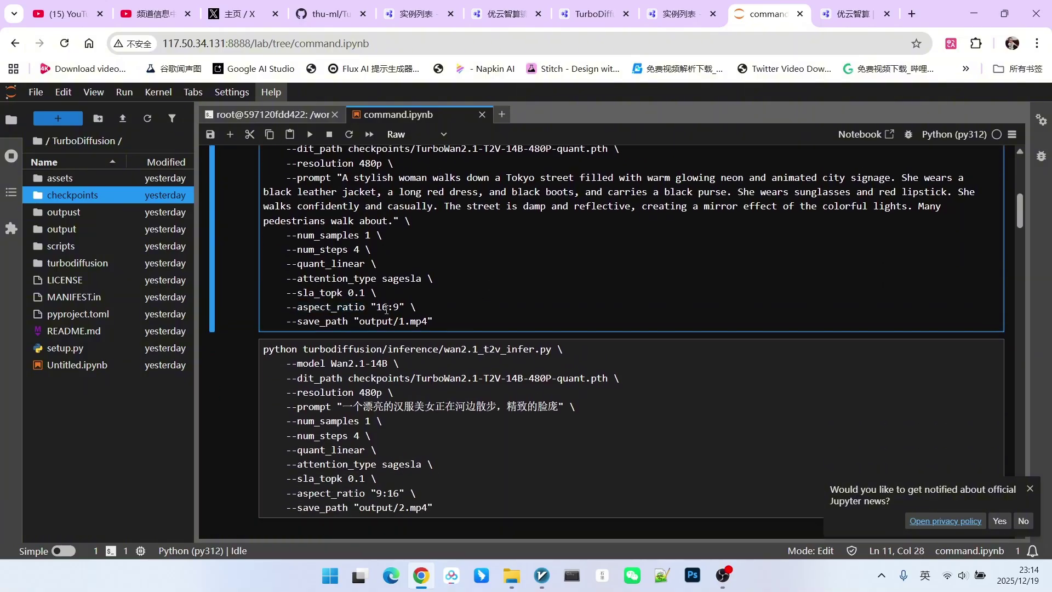
{"action": "left_click_drag", "start_coordinate": [376, 307], "coordinate": [400, 306]}
{"action": "left_click_drag", "start_coordinate": [297, 321], "coordinate": [350, 321]}
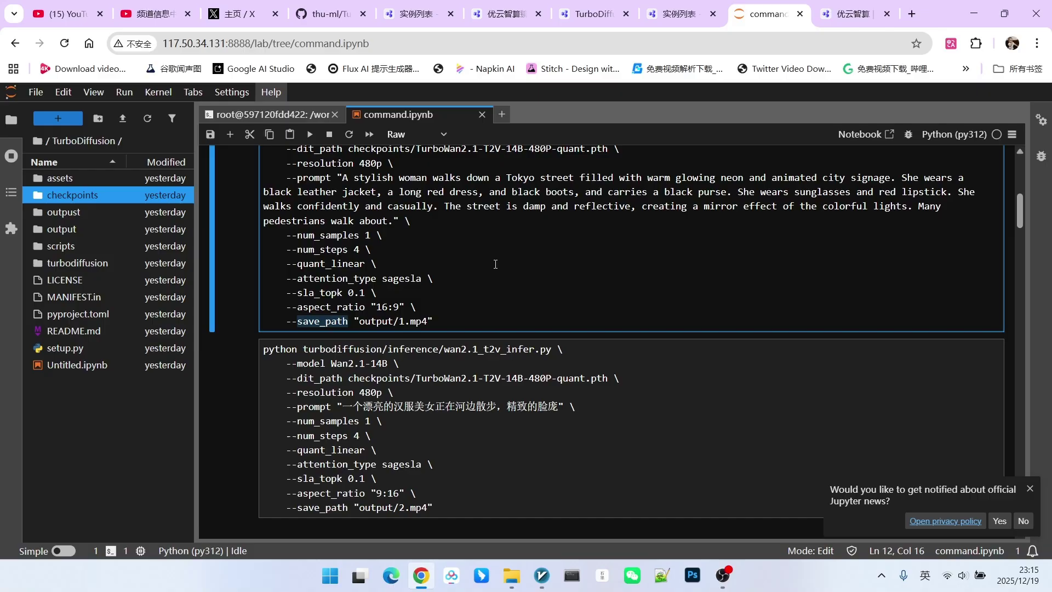
{"action": "left_click", "coordinate": [443, 320]}
{"action": "scroll", "coordinate": [443, 319], "scroll_direction": "up", "scroll_amount": 1}
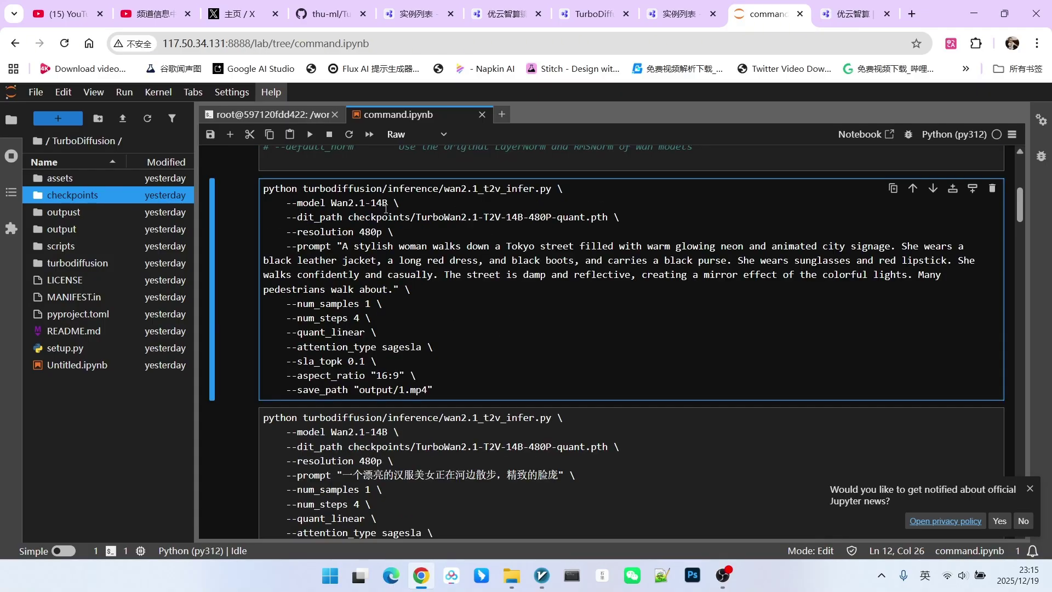
Copy the neon Tokyo street Wan2.1 t2v command and paste it into the terminal
{"action": "key", "text": "ctrl+a"}
{"action": "key", "text": "ctrl+c"}
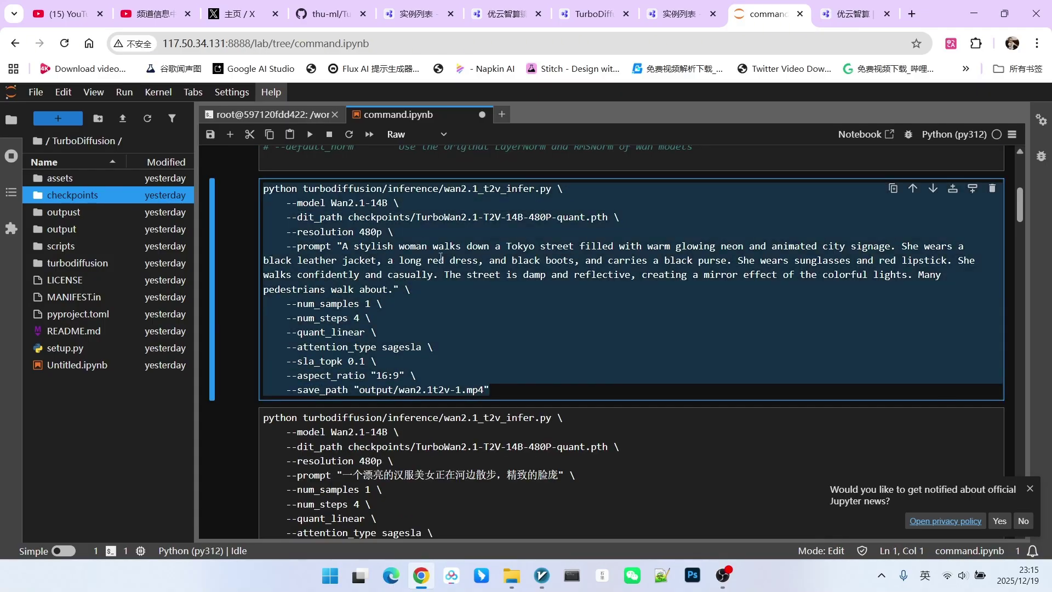
{"action": "left_click", "coordinate": [272, 114]}
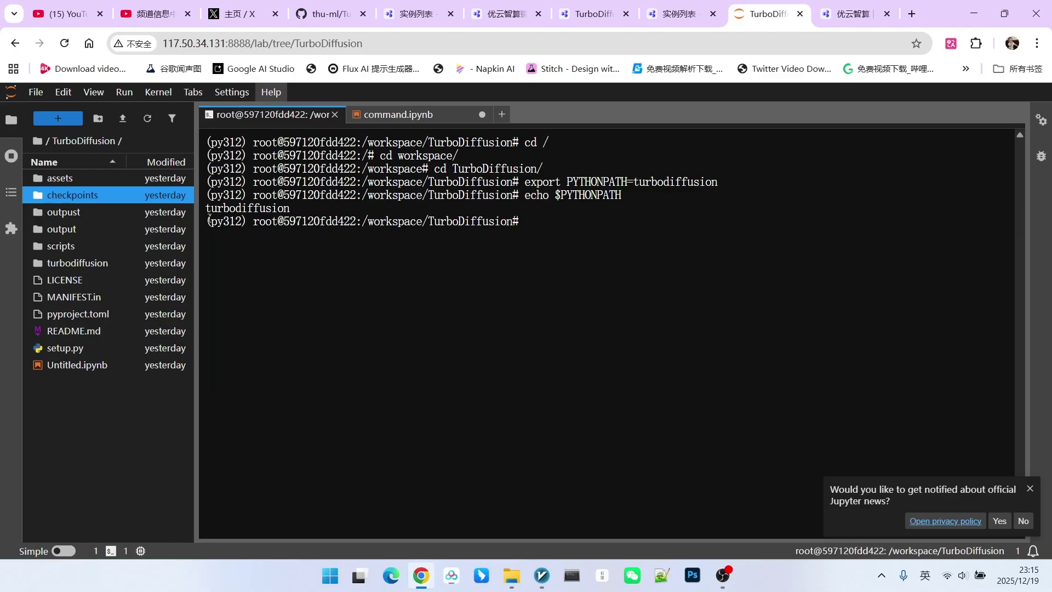
{"action": "double_click", "coordinate": [232, 220]}
{"action": "double_click", "coordinate": [462, 221]}
{"action": "left_click", "coordinate": [553, 224]}
{"action": "key", "text": "ctrl+v"}
Run the generation, note the 3.98 s/it sampling speed, and open the output folder
{"action": "key", "text": "Return"}
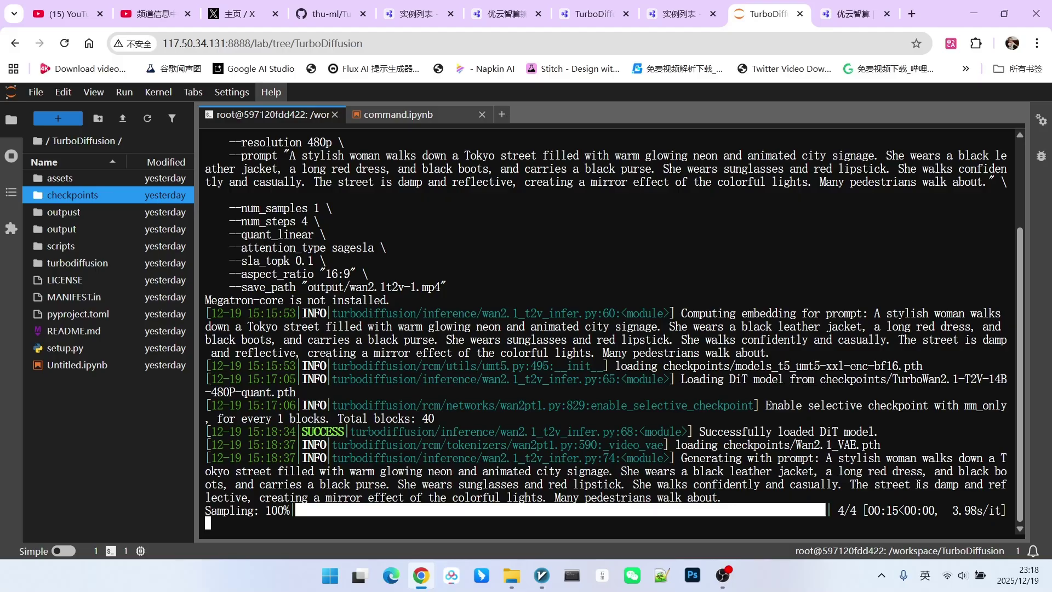
{"action": "double_click", "coordinate": [964, 510]}
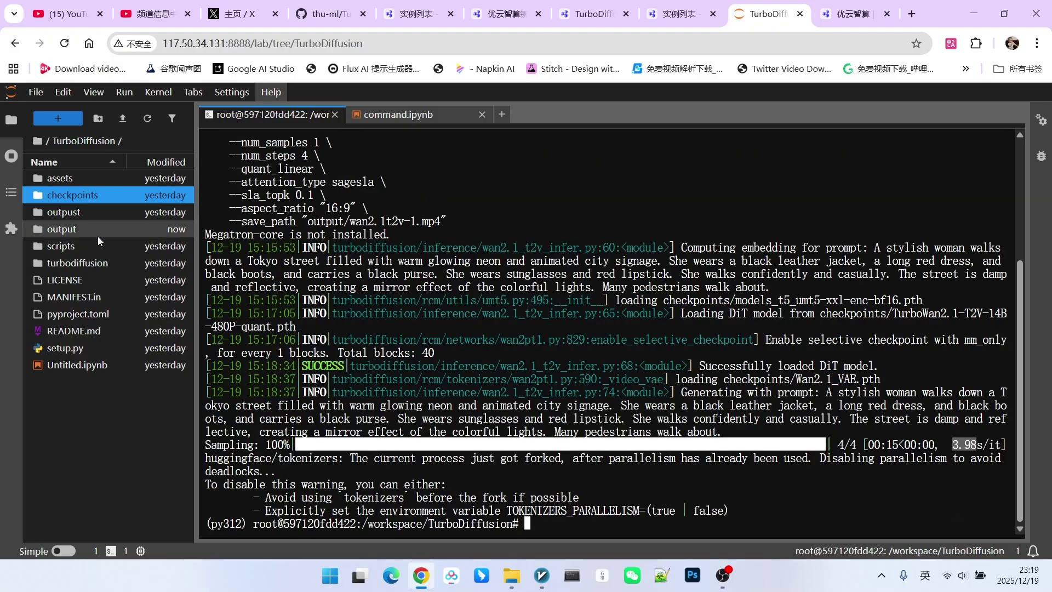
{"action": "double_click", "coordinate": [84, 229]}
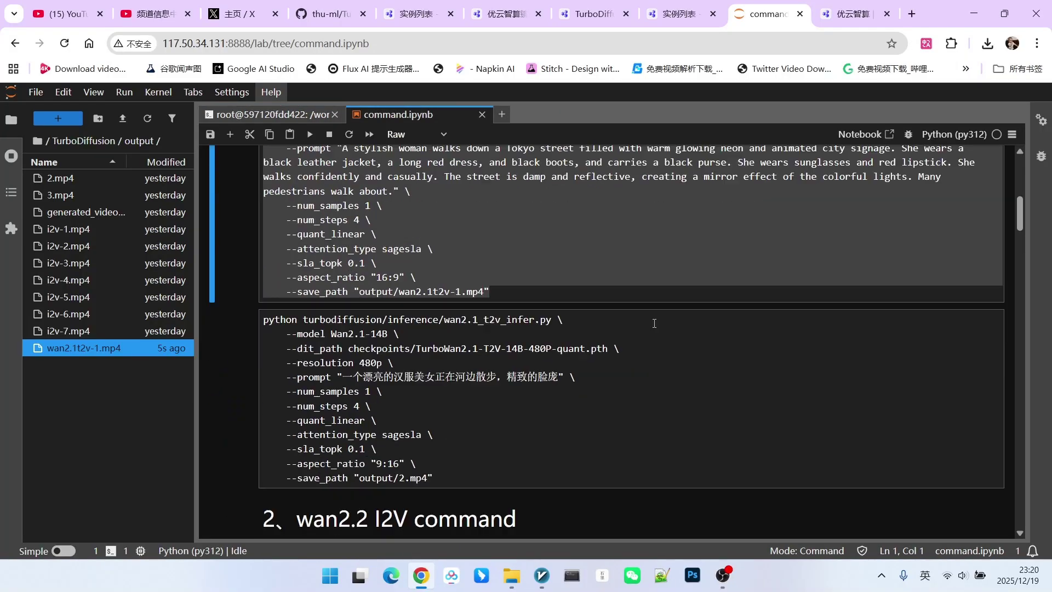
Select the whole 9:16 Hanfu river-walk generation command in command.ipynb
{"action": "left_click", "coordinate": [575, 362]}
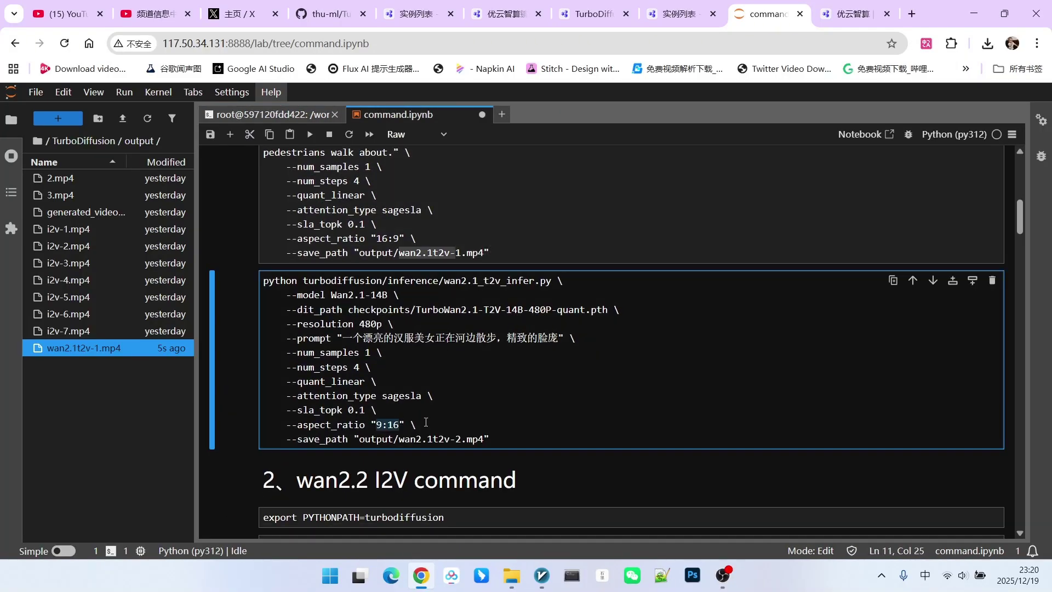
{"action": "left_click_drag", "start_coordinate": [527, 439], "coordinate": [263, 277]}
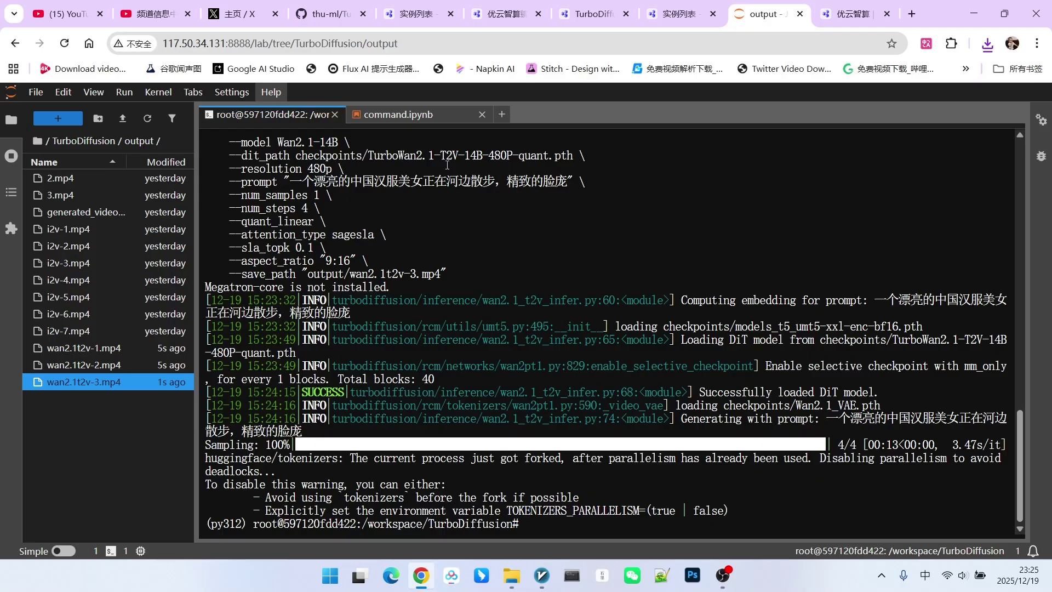
Review the aspect_ratio help and mark the Wan2.2 cell's wan2.2_i2v_infer.py script path
{"action": "left_click", "coordinate": [415, 118]}
{"action": "scroll", "coordinate": [564, 229], "scroll_direction": "down", "scroll_amount": 1}
{"action": "scroll", "coordinate": [592, 192], "scroll_direction": "up", "scroll_amount": 5}
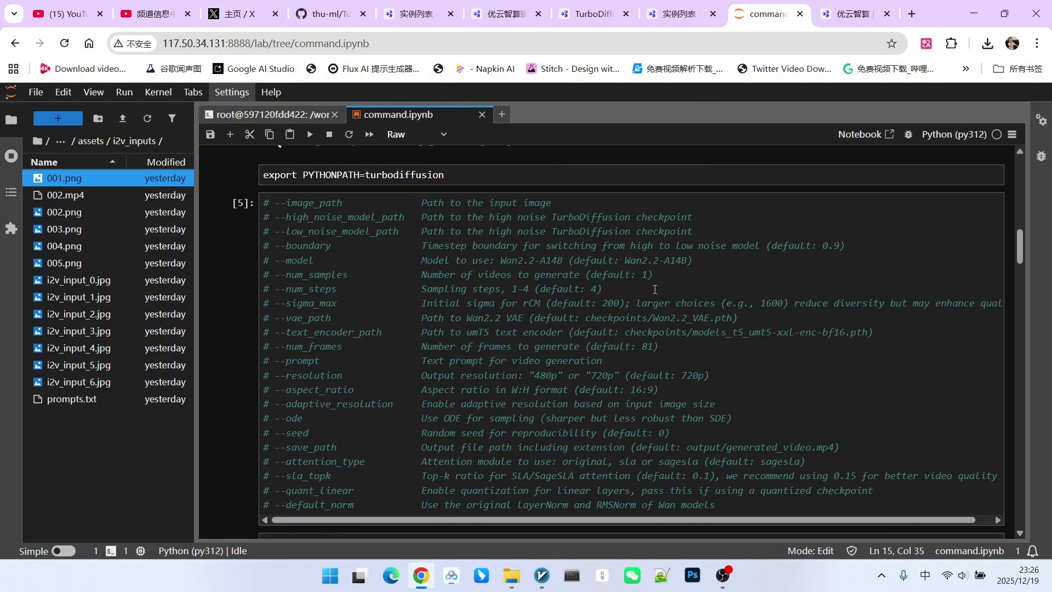
{"action": "scroll", "coordinate": [655, 289], "scroll_direction": "down", "scroll_amount": 2}
{"action": "scroll", "coordinate": [516, 344], "scroll_direction": "up", "scroll_amount": 2}
{"action": "double_click", "coordinate": [289, 389]}
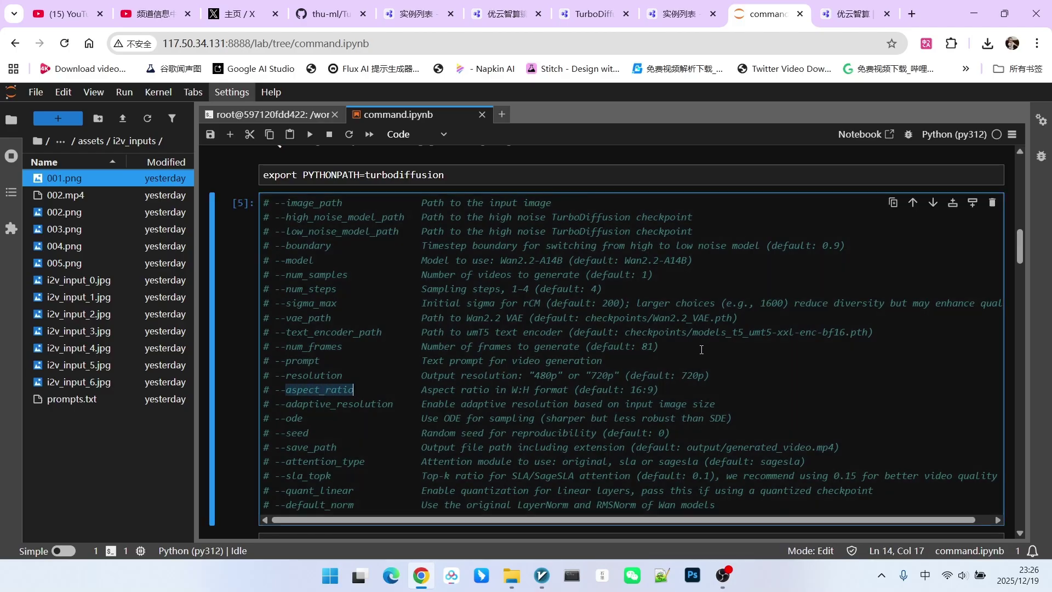
{"action": "scroll", "coordinate": [712, 342], "scroll_direction": "down", "scroll_amount": 3}
{"action": "scroll", "coordinate": [713, 343], "scroll_direction": "down", "scroll_amount": 5}
{"action": "scroll", "coordinate": [712, 342], "scroll_direction": "down", "scroll_amount": 5}
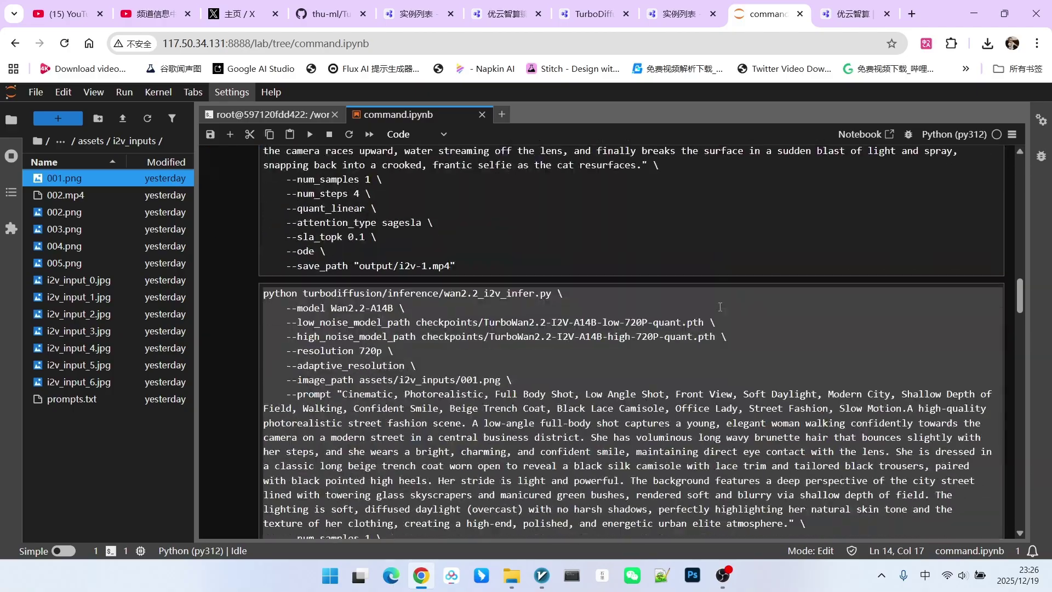
{"action": "scroll", "coordinate": [715, 328], "scroll_direction": "down", "scroll_amount": 5}
{"action": "scroll", "coordinate": [722, 310], "scroll_direction": "up", "scroll_amount": 4}
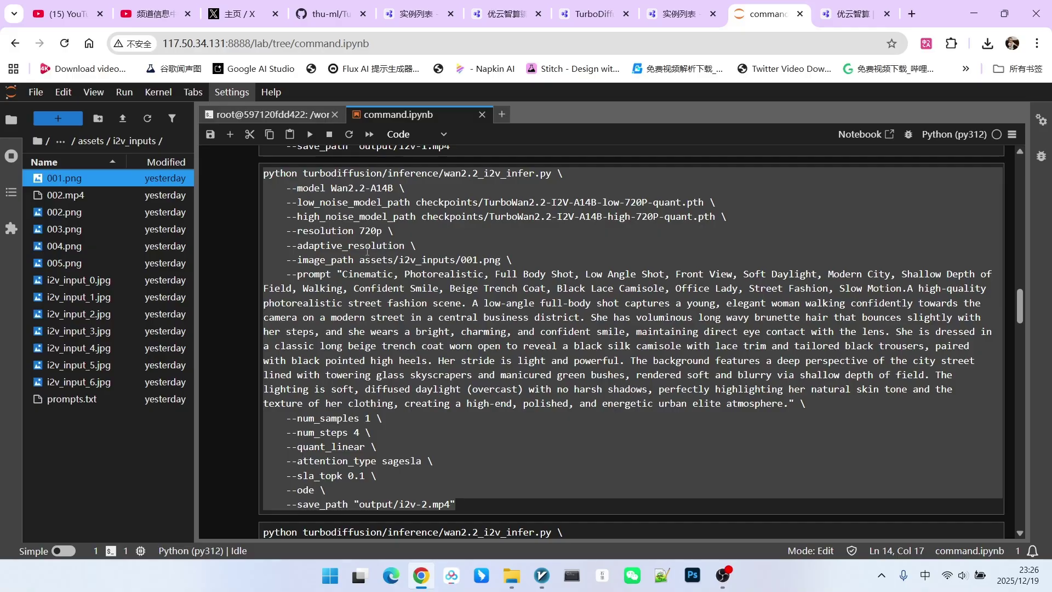
{"action": "left_click", "coordinate": [300, 241]}
{"action": "left_click_drag", "start_coordinate": [325, 242], "coordinate": [505, 247]}
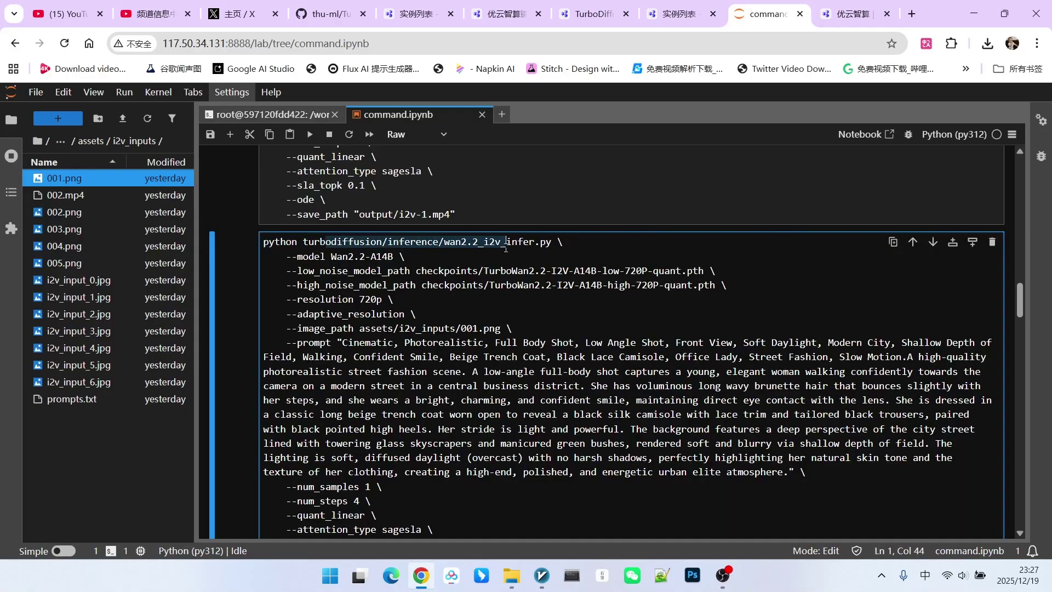
Highlight the Wan2.2-A14B model setting and the low- and high-noise checkpoint paths
{"action": "left_click", "coordinate": [359, 258]}
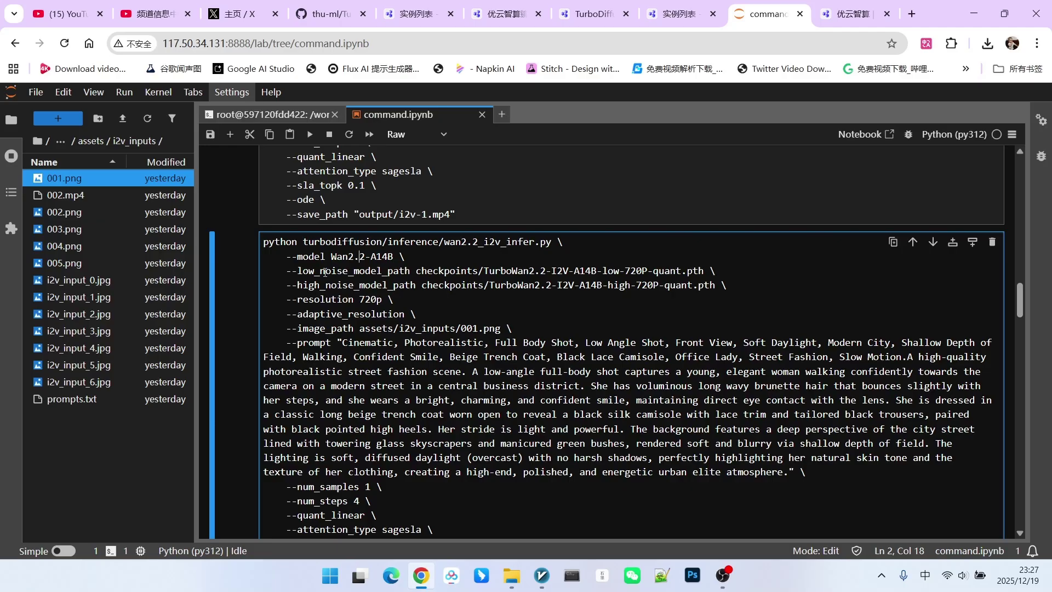
{"action": "left_click_drag", "start_coordinate": [325, 272], "coordinate": [383, 271]}
{"action": "left_click_drag", "start_coordinate": [460, 272], "coordinate": [507, 272]}
{"action": "left_click", "coordinate": [358, 285]}
{"action": "scroll", "coordinate": [358, 285], "scroll_direction": "down", "scroll_amount": 1}
{"action": "left_click_drag", "start_coordinate": [297, 260], "coordinate": [503, 261]}
Point out the 001.png input image and the num_steps setting
{"action": "left_click", "coordinate": [433, 260]}
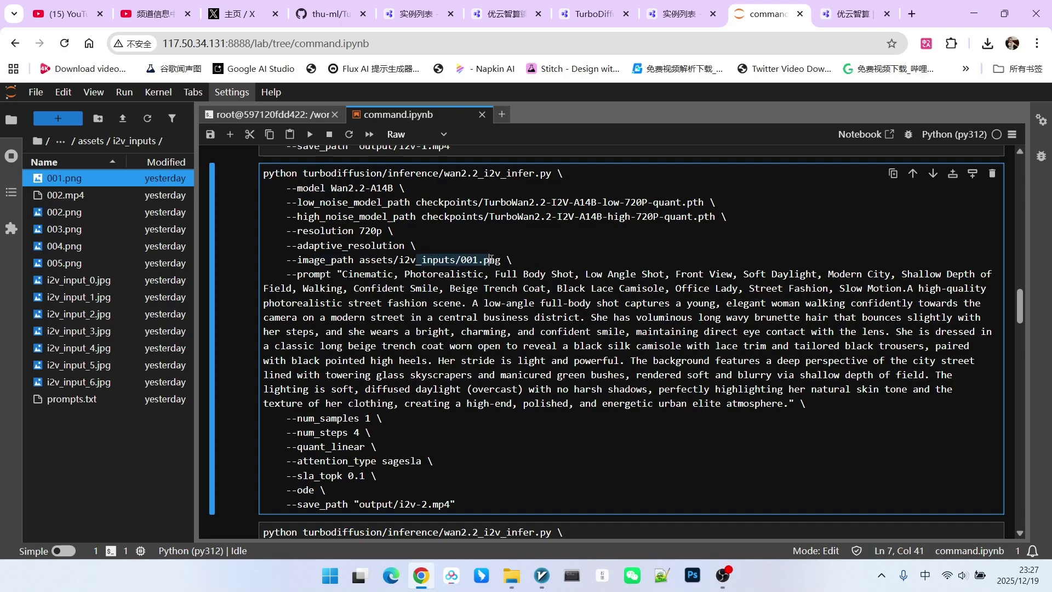
{"action": "left_click_drag", "start_coordinate": [349, 274], "coordinate": [362, 418]}
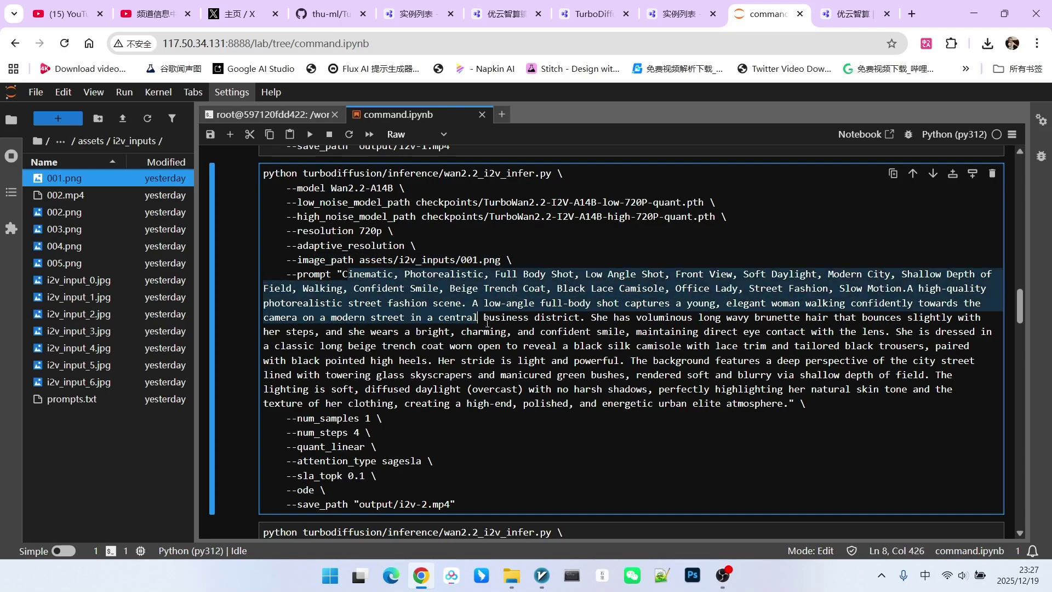
{"action": "scroll", "coordinate": [362, 417], "scroll_direction": "down", "scroll_amount": 2}
{"action": "left_click", "coordinate": [321, 295]}
{"action": "double_click", "coordinate": [329, 295]}
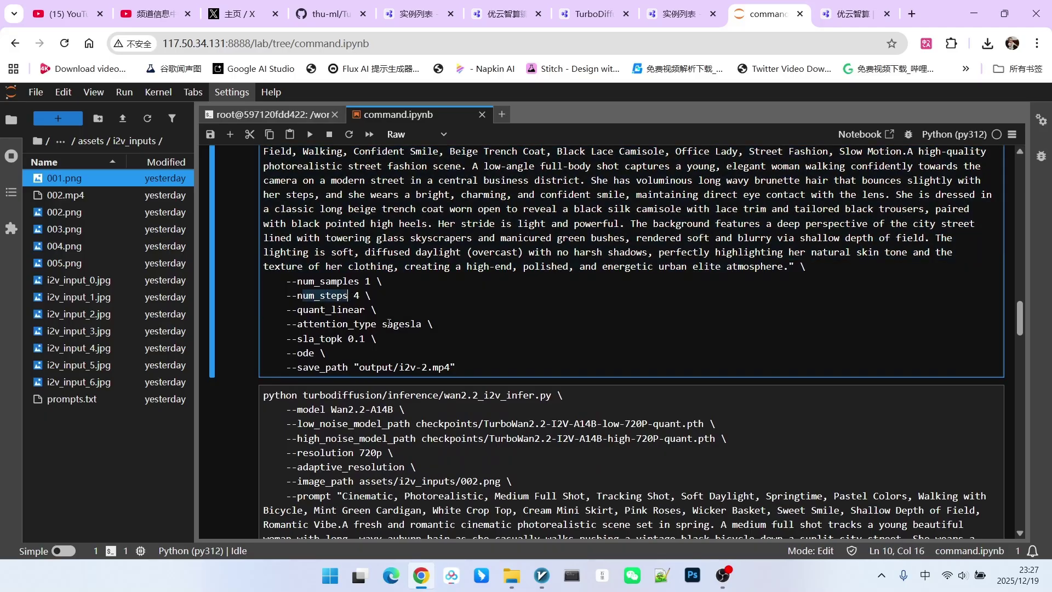
{"action": "scroll", "coordinate": [444, 306], "scroll_direction": "up", "scroll_amount": 1}
{"action": "left_click_drag", "start_coordinate": [303, 436], "coordinate": [349, 437]}
{"action": "scroll", "coordinate": [515, 335], "scroll_direction": "up", "scroll_amount": 1}
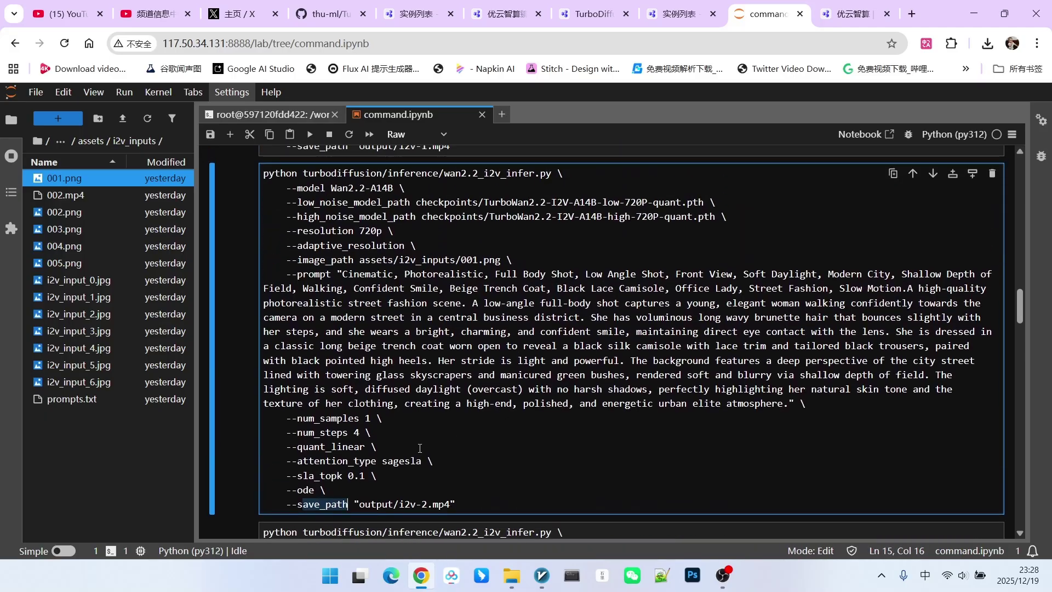
{"action": "left_click", "coordinate": [419, 448]}
Run the Wan2.2 I2V command on 001.png in the terminal, saving output/wan2.2i2v-2.mp4
{"action": "left_click", "coordinate": [272, 115]}
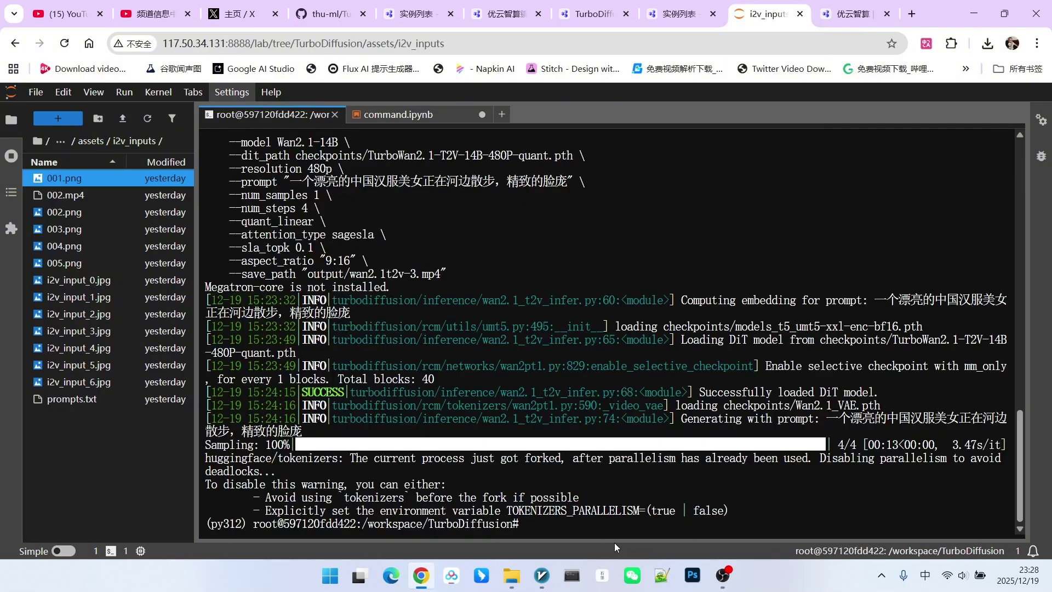
{"action": "type", "text": "python turbodiffusion/inference/wan2.2_i2v_infer.py \\     --model Wan2.2-A14B \\     --low_noise_model_path checkpoints/TurboWan2.2-I2V-A14B-low-720P-quant.pth \\     --high_noise_model_path checkpoints/TurboWan2.2-I2V-A14B-high-720P-quant.pth \\     --resolution 720p \\     --adaptive_resolution \\     --image_path assets/i2v_inputs/001.png \\     --prompt \"Cinematic, Photorealistic, Full Body Shot, Low Angle Shot, Front View, Soft Daylight, Modern City, Shallow Depth of Field, Walking, Confident Smile, Beige Trench Coat, Black Lace Camisole, Office Lady, Street Fashion, Slow Motion.A high-quality photorealistic street fashion scene. A low-angle full-body shot captures a young, elegant woman walking confidently towards the camera on a modern street in a central business district. She has voluminous long wavy brunette hair that bounces slightly with her steps, and she wears a bright, charming, and confident smile, maintaining direct eye contact with the lens. She is dressed in a classic long beige trench coat worn open to reveal a black silk camisole with lace trim and tailored black trousers, paired with black pointed high heels. Her stride is light and powerful. The background features a deep perspective of the city street lined with towering glass skyscrapers and manicured green bushes, rendered soft and blurry via shallow depth of field. The lighting is soft, diffused daylight (overcast) with no harsh shadows, perfectly highlighting her natural skin tone and the texture of her clothing, creating a high-end, polished, and energetic urban elite atmosphere.\" \\     --num_samples 1 \\     --num_steps 4 \\     --quant_linear \\     --attention_type sagesla \\     --sla_topk 0.1 \\     --ode \\     --save_path \"output/wan2.2i2v-2.mp4\""}
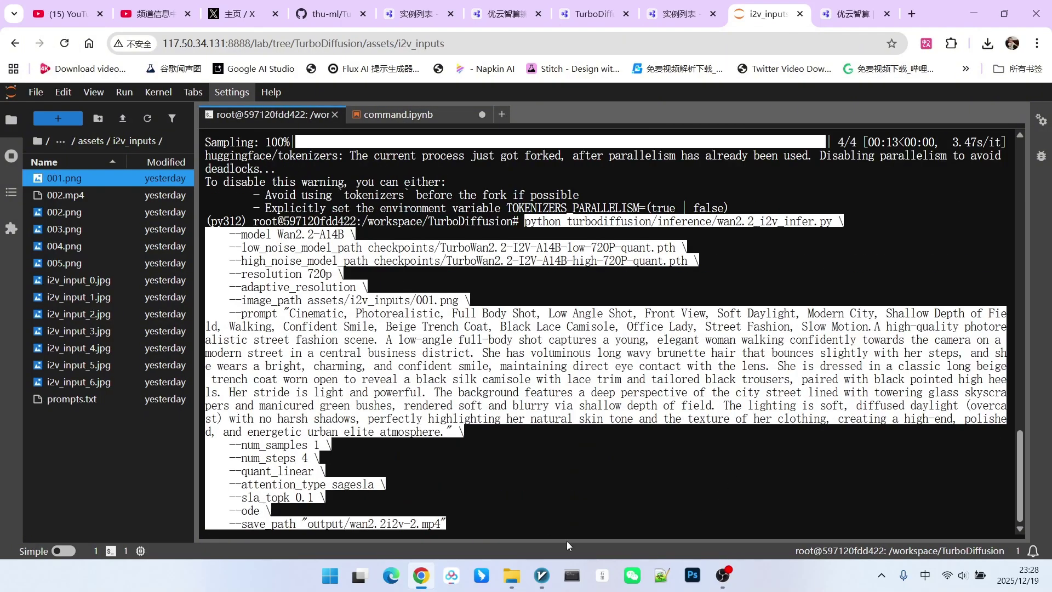
{"action": "key", "text": "Return"}
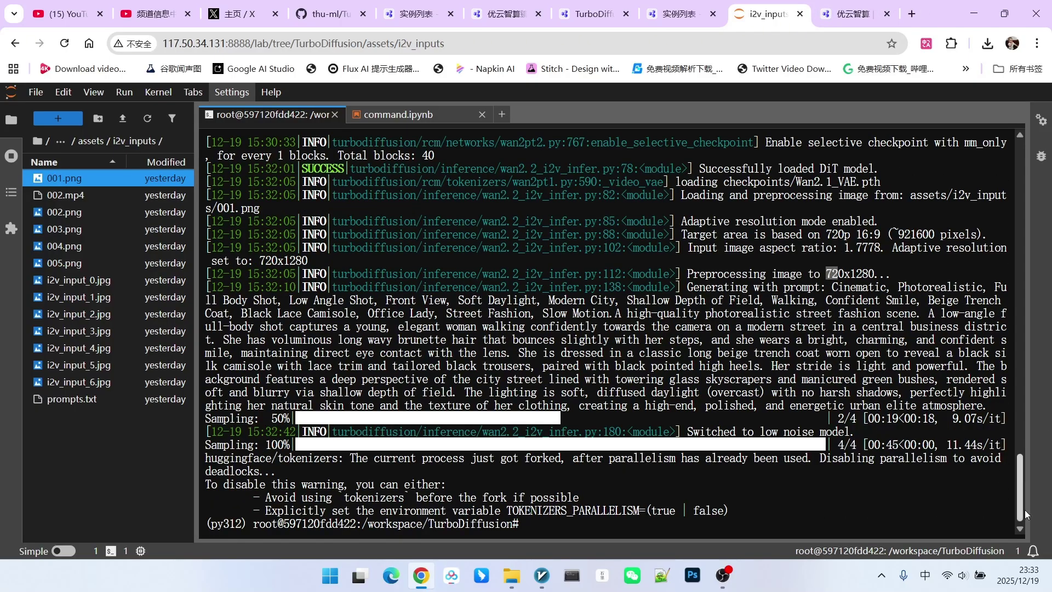
{"action": "scroll", "coordinate": [1019, 494], "scroll_direction": "up", "scroll_amount": 5}
{"action": "scroll", "coordinate": [1020, 411], "scroll_direction": "down", "scroll_amount": 5}
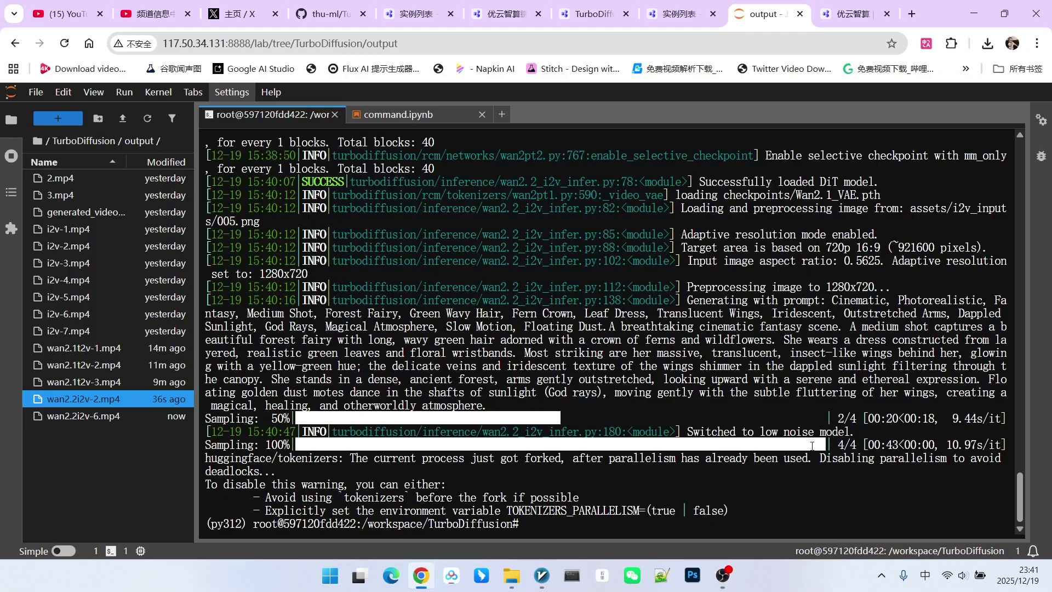
Highlight the 43-second sampling time of the finished 005.png forest fairy run
{"action": "left_click_drag", "start_coordinate": [885, 447], "coordinate": [901, 447]}
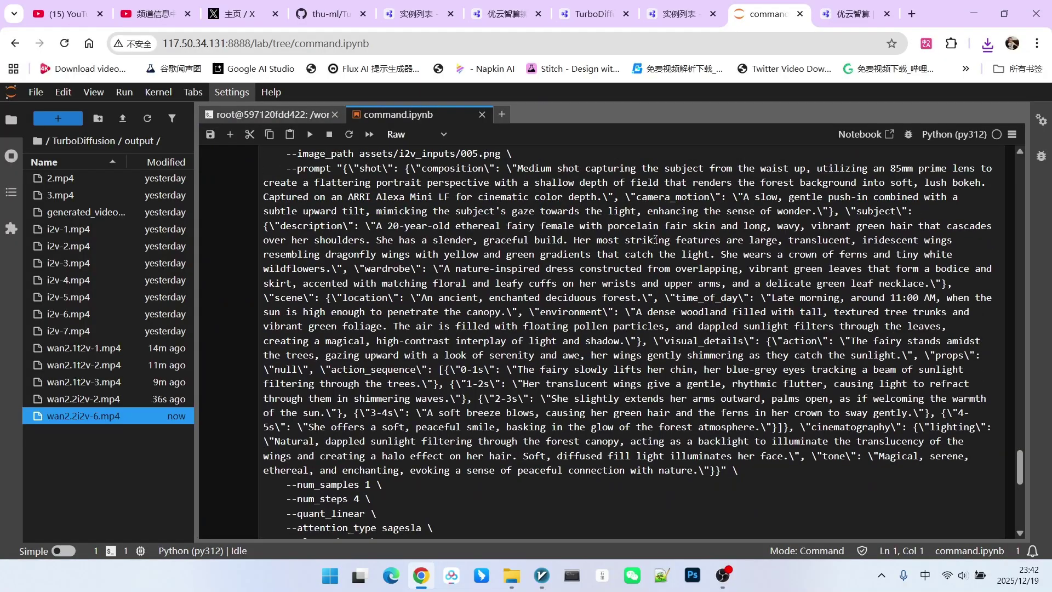
{"action": "scroll", "coordinate": [681, 226], "scroll_direction": "up", "scroll_amount": 2}
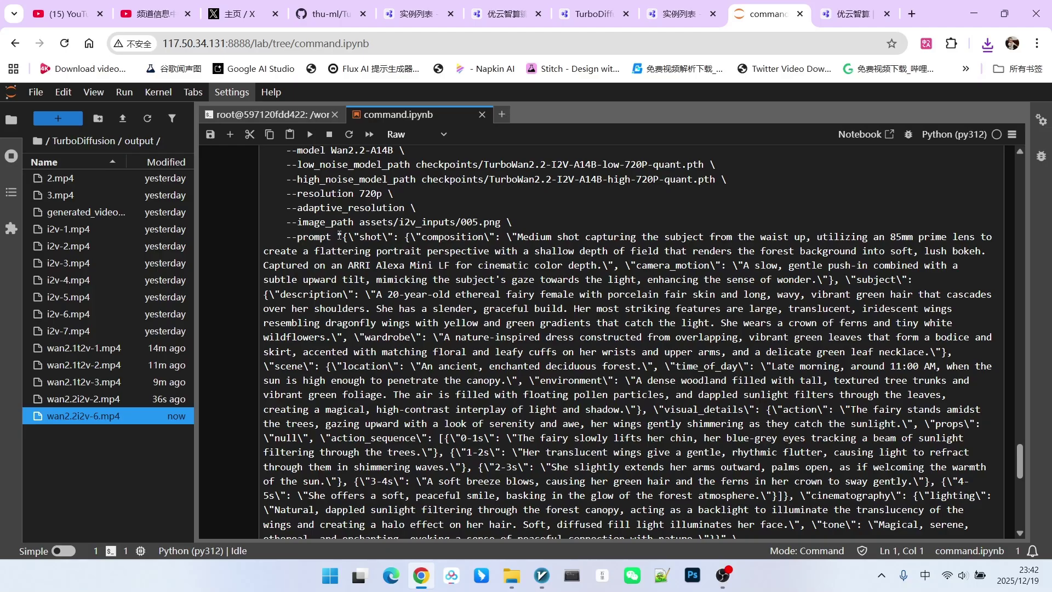
Place the caret at the end of the forest fairy JSON --prompt line
{"action": "left_click", "coordinate": [340, 236]}
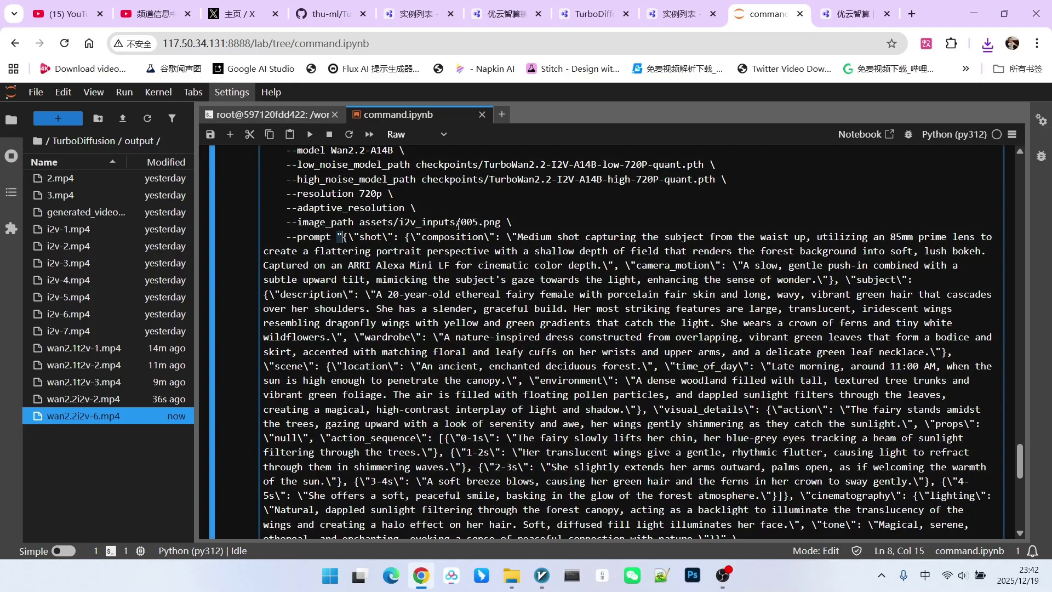
{"action": "scroll", "coordinate": [589, 258], "scroll_direction": "down", "scroll_amount": 3}
{"action": "left_click", "coordinate": [724, 402]}
{"action": "type", "text": "\""}
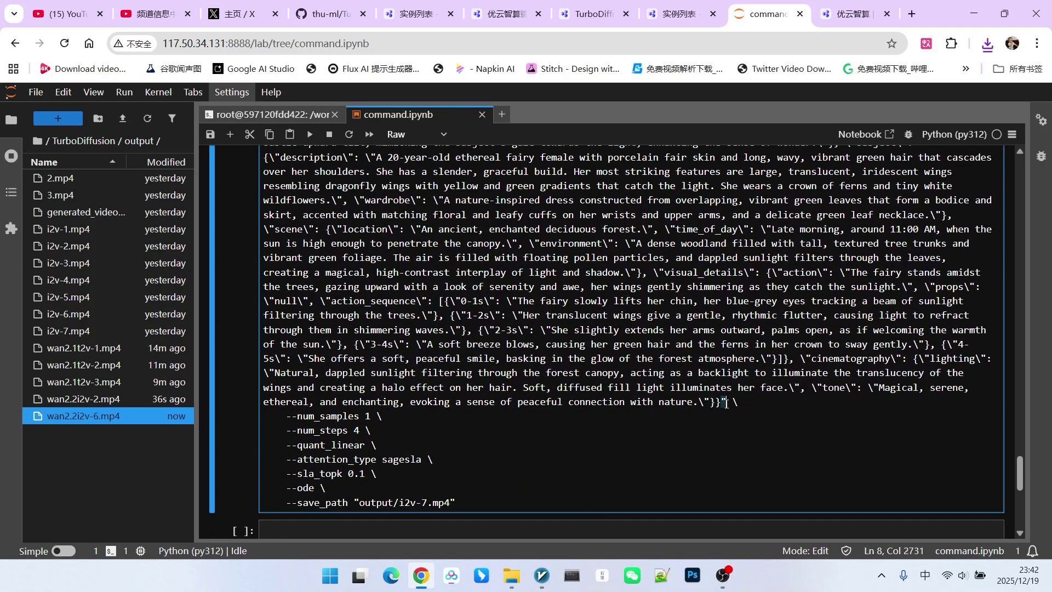
{"action": "scroll", "coordinate": [744, 393], "scroll_direction": "up", "scroll_amount": 3}
{"action": "left_click", "coordinate": [362, 375]}
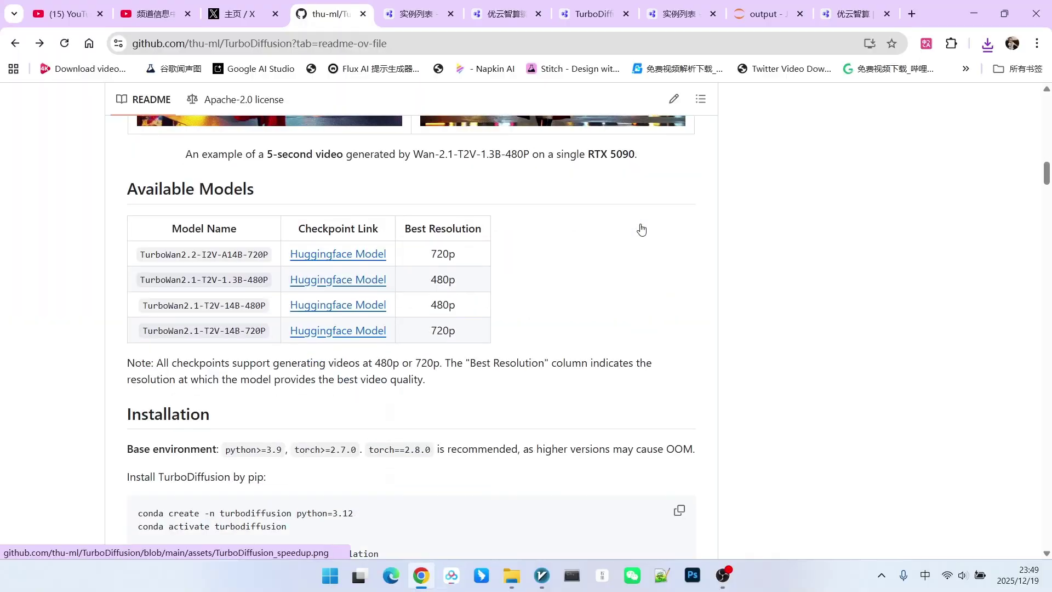
{"action": "scroll", "coordinate": [493, 247], "scroll_direction": "down", "scroll_amount": 4}
{"action": "scroll", "coordinate": [398, 251], "scroll_direction": "up", "scroll_amount": 1}
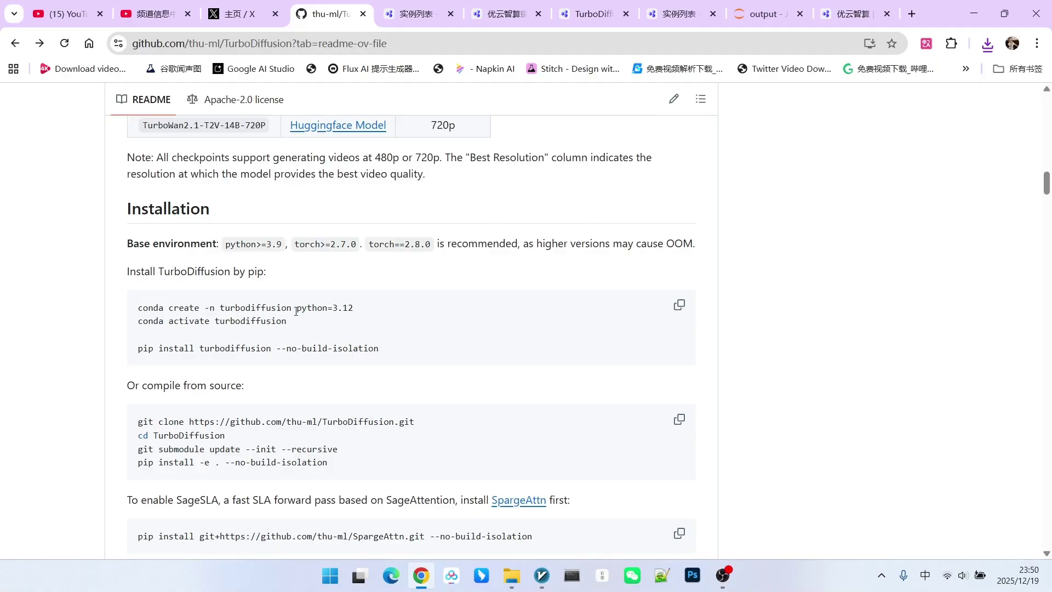
Highlight the Python 3.12 version and the 'pip install turbodiffusion' line in the README
{"action": "double_click", "coordinate": [337, 307]}
{"action": "left_click", "coordinate": [440, 295]}
{"action": "scroll", "coordinate": [500, 210], "scroll_direction": "down", "scroll_amount": 1}
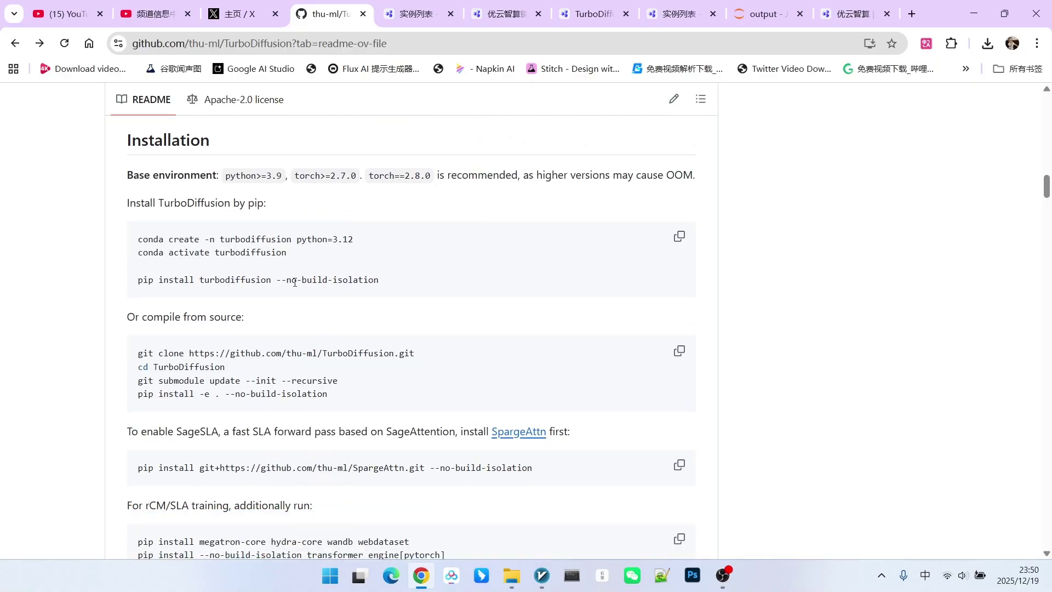
{"action": "double_click", "coordinate": [150, 282]}
{"action": "left_click_drag", "start_coordinate": [139, 264], "coordinate": [380, 280]}
{"action": "left_click", "coordinate": [381, 318]}
Highlight the compile-from-source commands, the pip install line again, and the 'turbodiffusion' package name
{"action": "left_click_drag", "start_coordinate": [139, 352], "coordinate": [387, 393]}
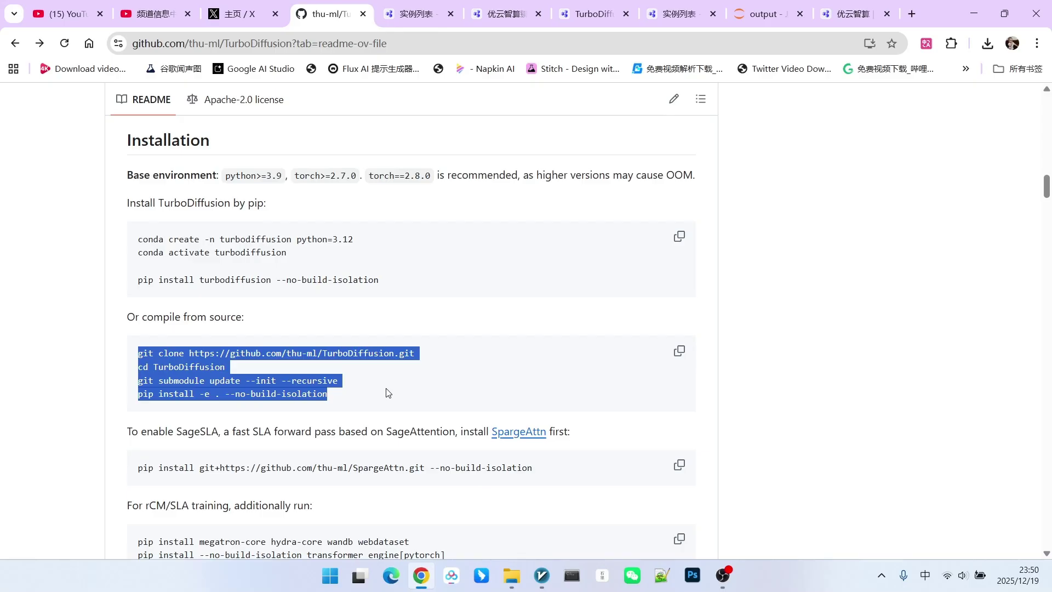
{"action": "left_click", "coordinate": [427, 376]}
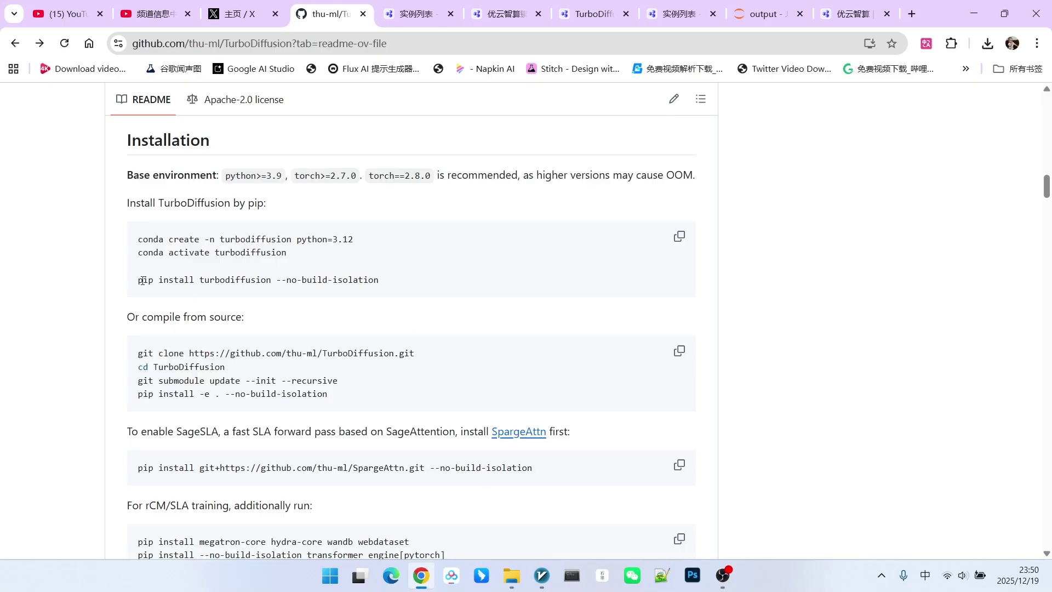
{"action": "left_click_drag", "start_coordinate": [139, 280], "coordinate": [380, 280]}
{"action": "left_click", "coordinate": [86, 274]}
{"action": "left_click_drag", "start_coordinate": [200, 279], "coordinate": [270, 279]}
{"action": "scroll", "coordinate": [451, 296], "scroll_direction": "down", "scroll_amount": 3}
{"action": "scroll", "coordinate": [506, 283], "scroll_direction": "down", "scroll_amount": 10}
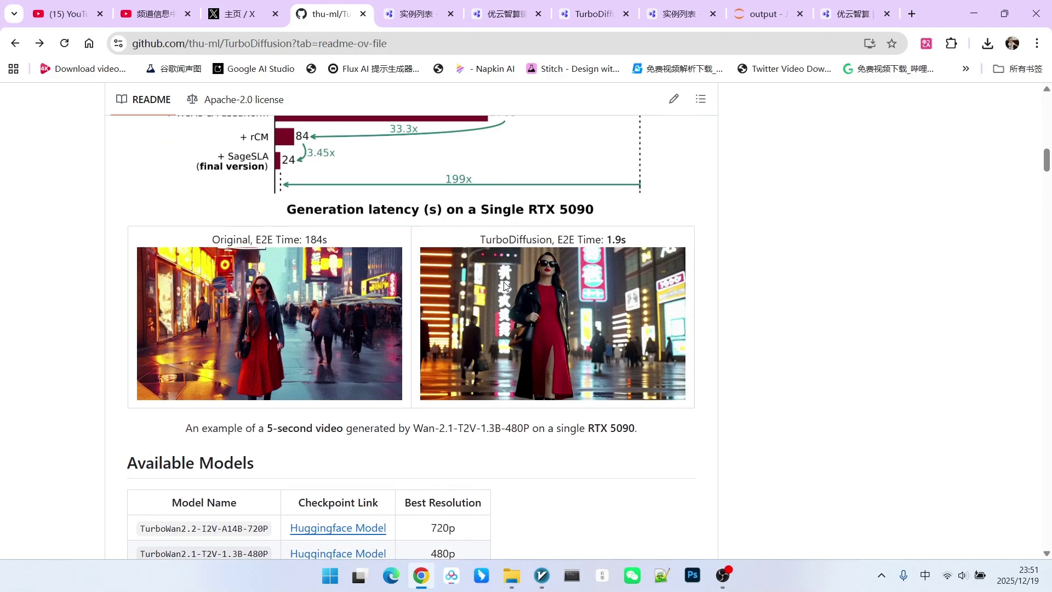
{"action": "scroll", "coordinate": [505, 284], "scroll_direction": "up", "scroll_amount": 5}
{"action": "scroll", "coordinate": [395, 247], "scroll_direction": "up", "scroll_amount": 10}
{"action": "scroll", "coordinate": [265, 355], "scroll_direction": "up", "scroll_amount": 5}
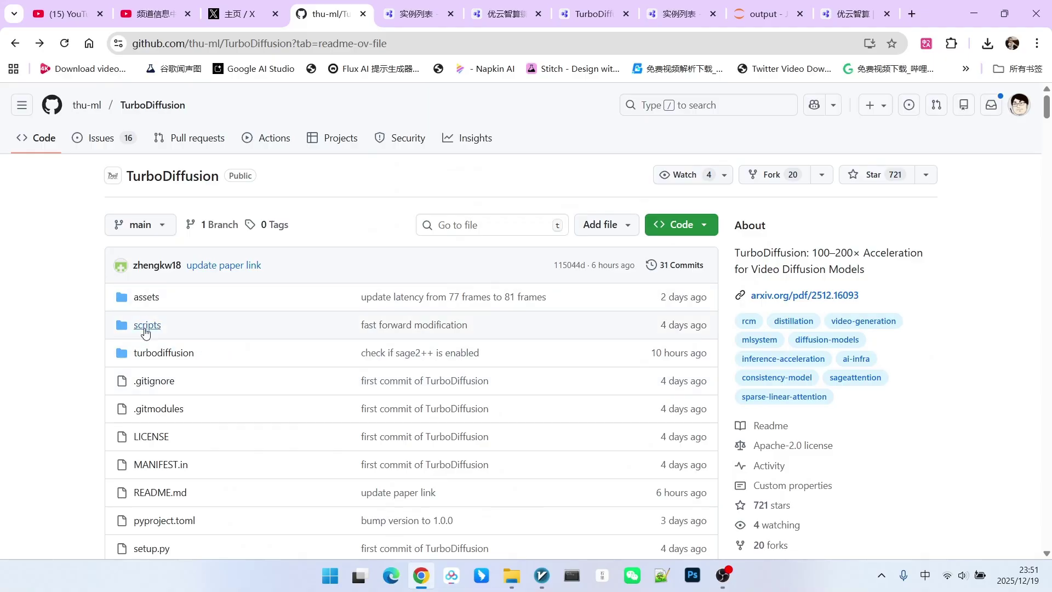
{"action": "scroll", "coordinate": [214, 371], "scroll_direction": "down", "scroll_amount": 5}
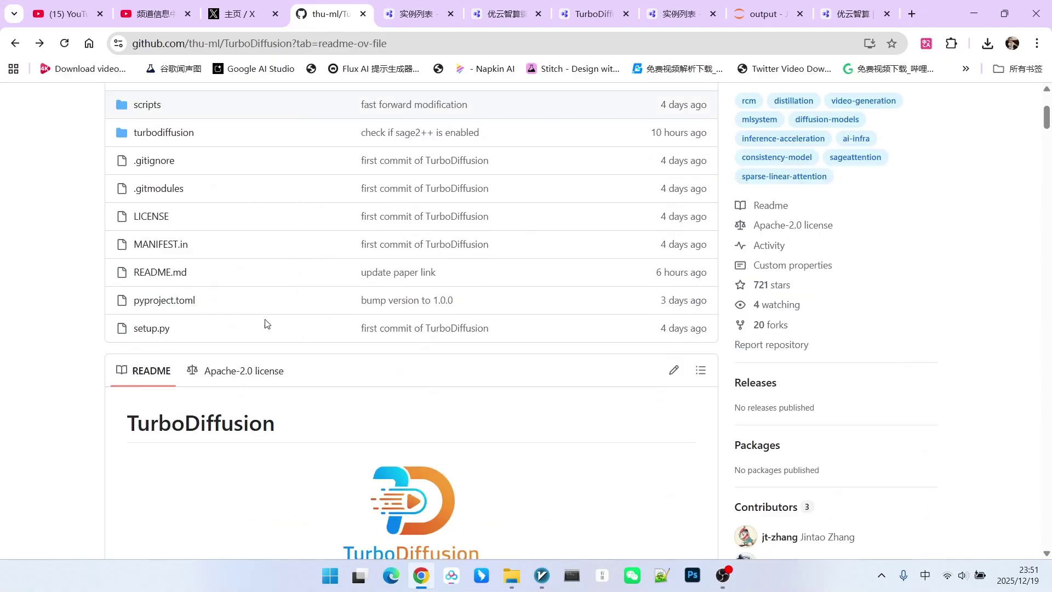
{"action": "scroll", "coordinate": [214, 361], "scroll_direction": "up", "scroll_amount": 5}
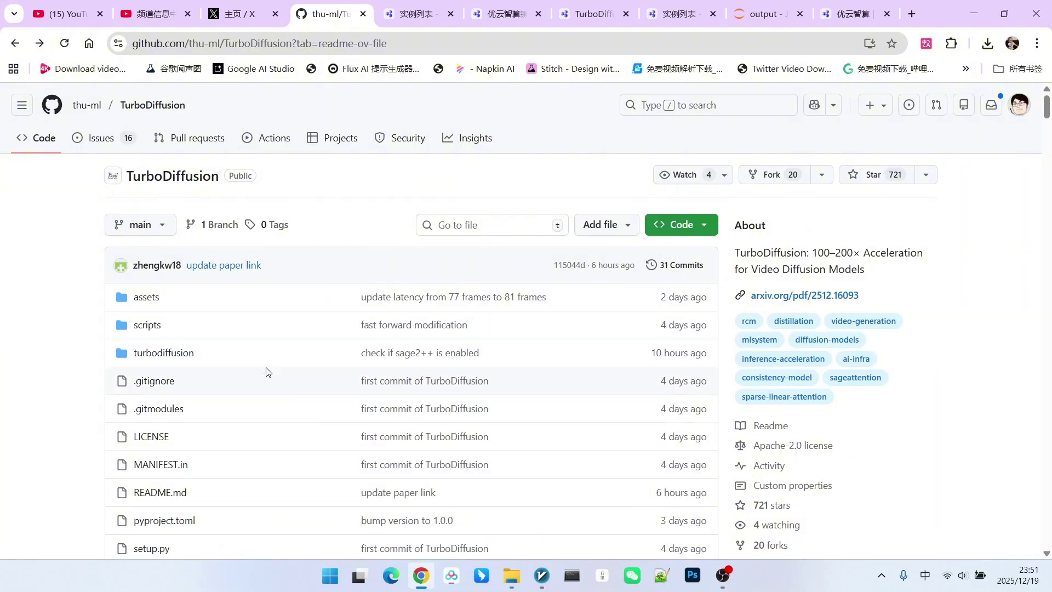
{"action": "scroll", "coordinate": [395, 329], "scroll_direction": "down", "scroll_amount": 5}
{"action": "scroll", "coordinate": [411, 329], "scroll_direction": "down", "scroll_amount": 10}
{"action": "scroll", "coordinate": [411, 328], "scroll_direction": "down", "scroll_amount": 8}
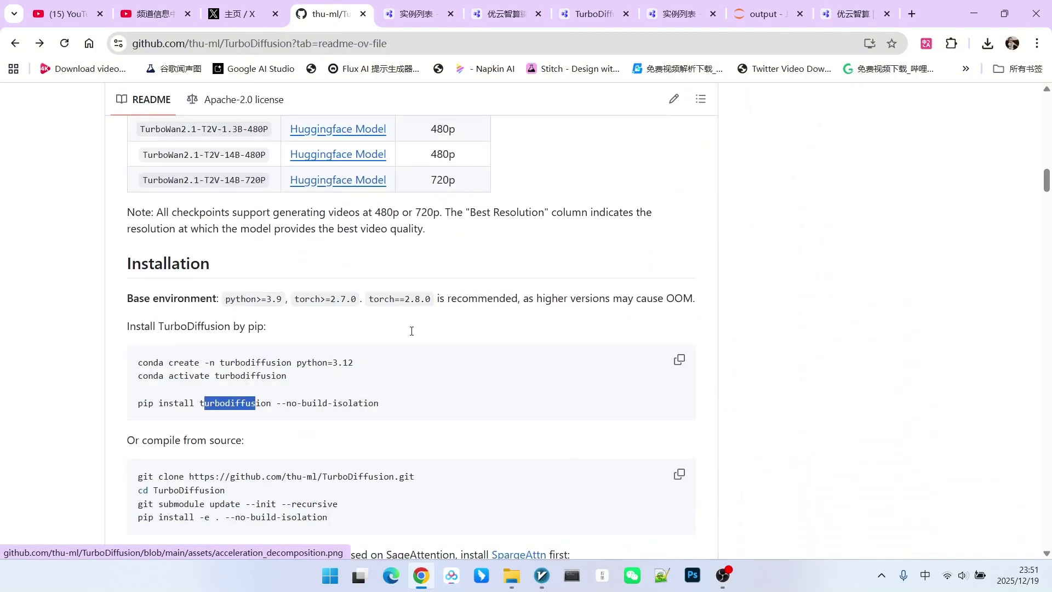
{"action": "scroll", "coordinate": [411, 337], "scroll_direction": "down", "scroll_amount": 2}
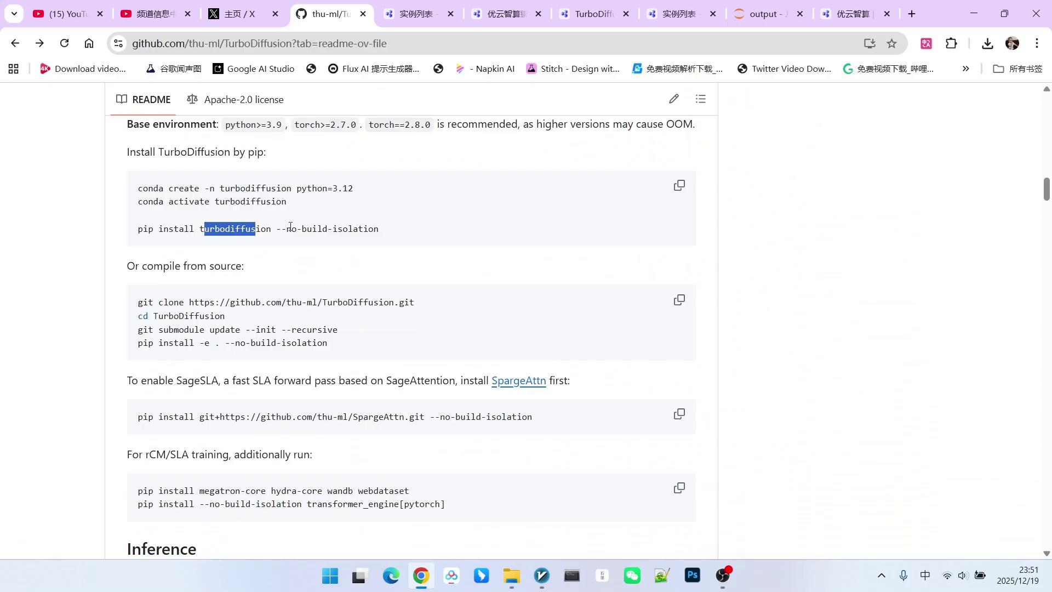
{"action": "scroll", "coordinate": [418, 265], "scroll_direction": "down", "scroll_amount": 3}
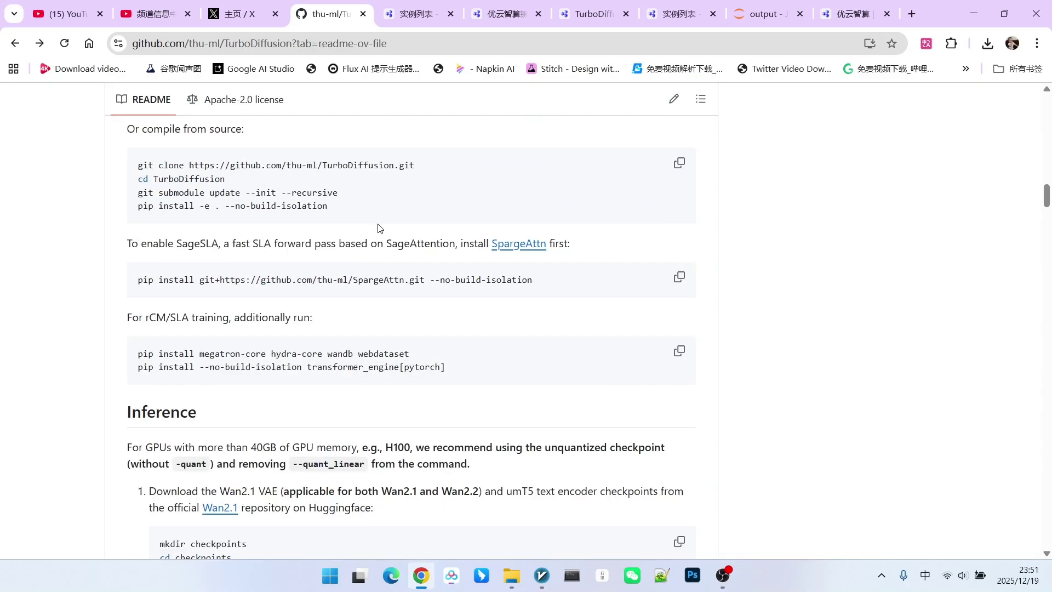
{"action": "scroll", "coordinate": [401, 222], "scroll_direction": "down", "scroll_amount": 2}
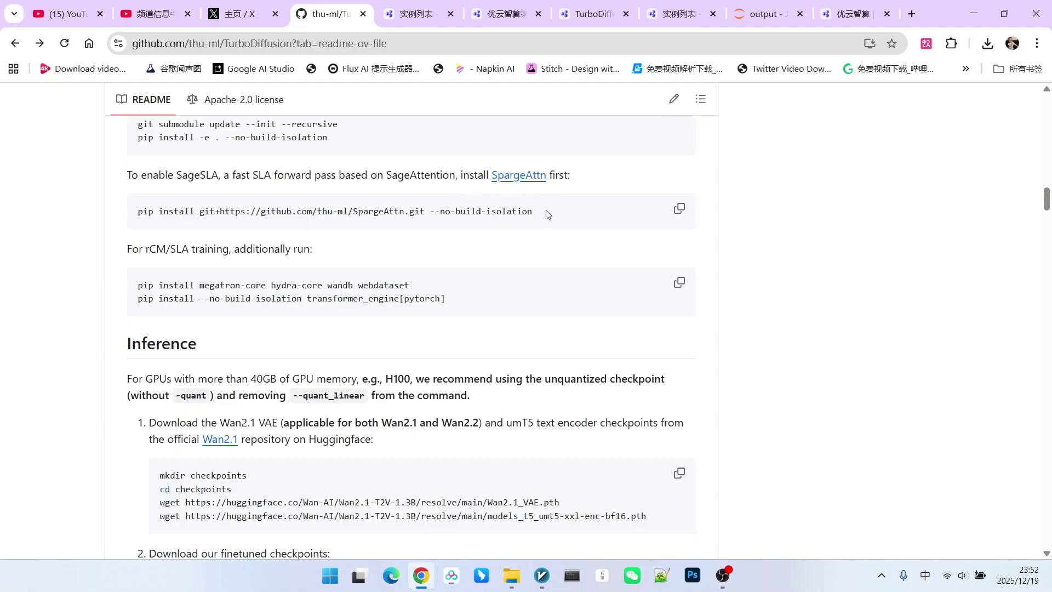
{"action": "left_click_drag", "start_coordinate": [547, 214], "coordinate": [123, 224]}
{"action": "scroll", "coordinate": [551, 269], "scroll_direction": "up", "scroll_amount": 4}
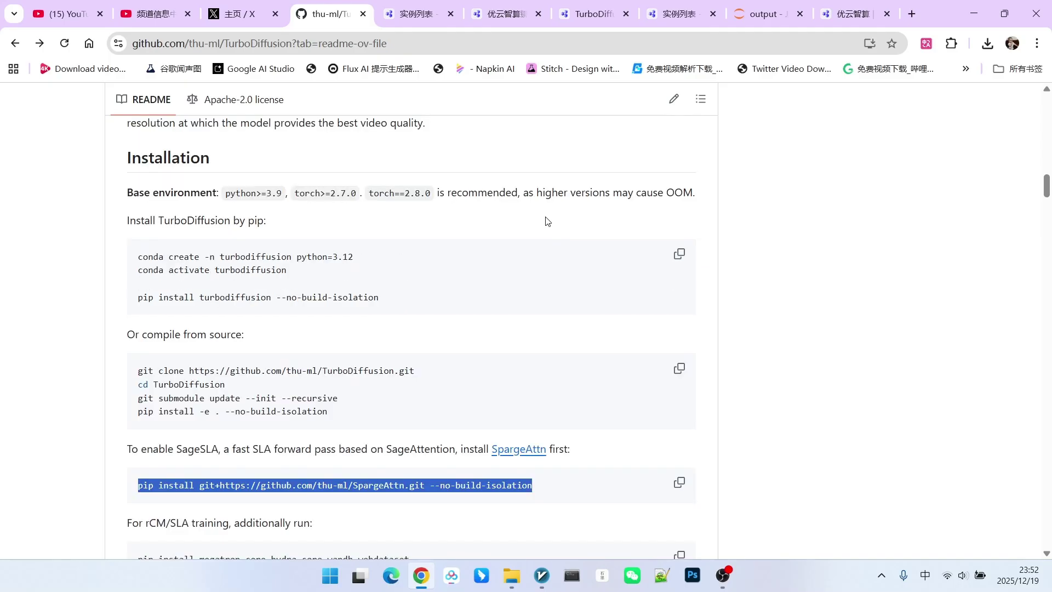
{"action": "scroll", "coordinate": [550, 247], "scroll_direction": "up", "scroll_amount": 5}
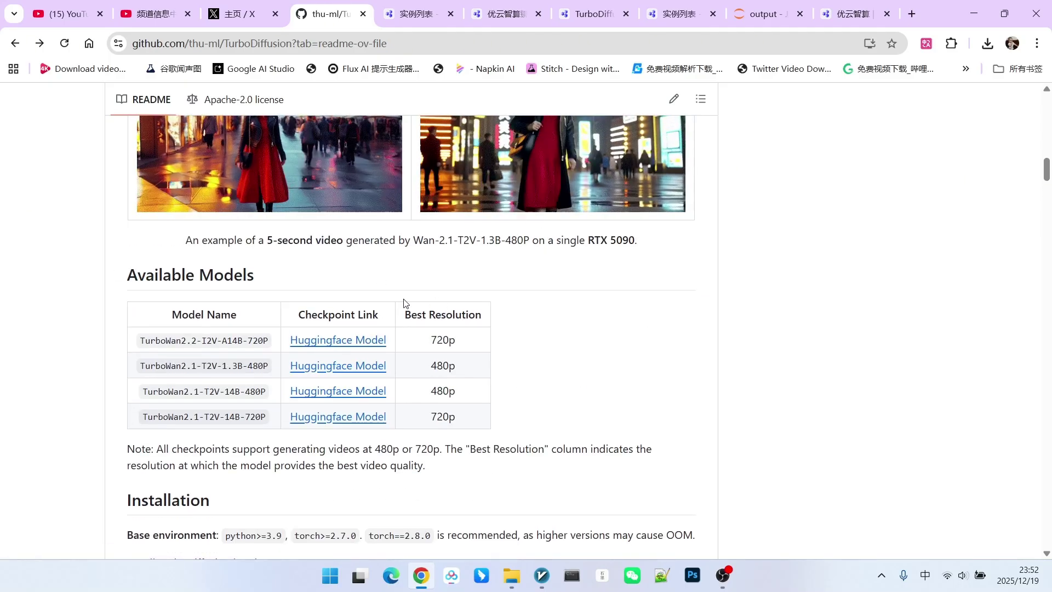
Open the TurboWan2.2-I2V-A14B-720P checkpoint page, then return to its model card
{"action": "left_click", "coordinate": [358, 341]}
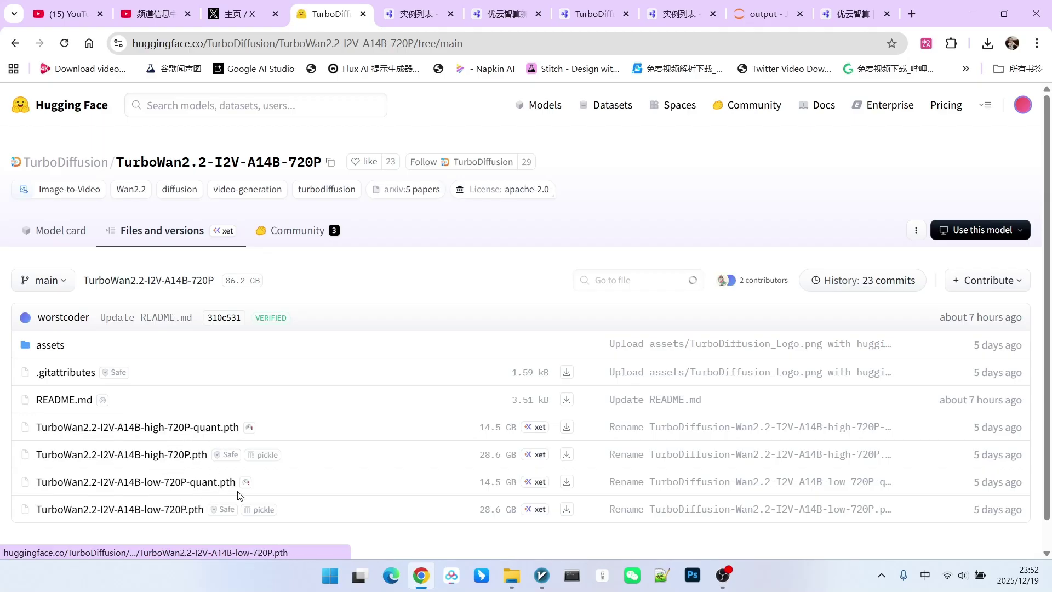
{"action": "left_click", "coordinate": [17, 43]}
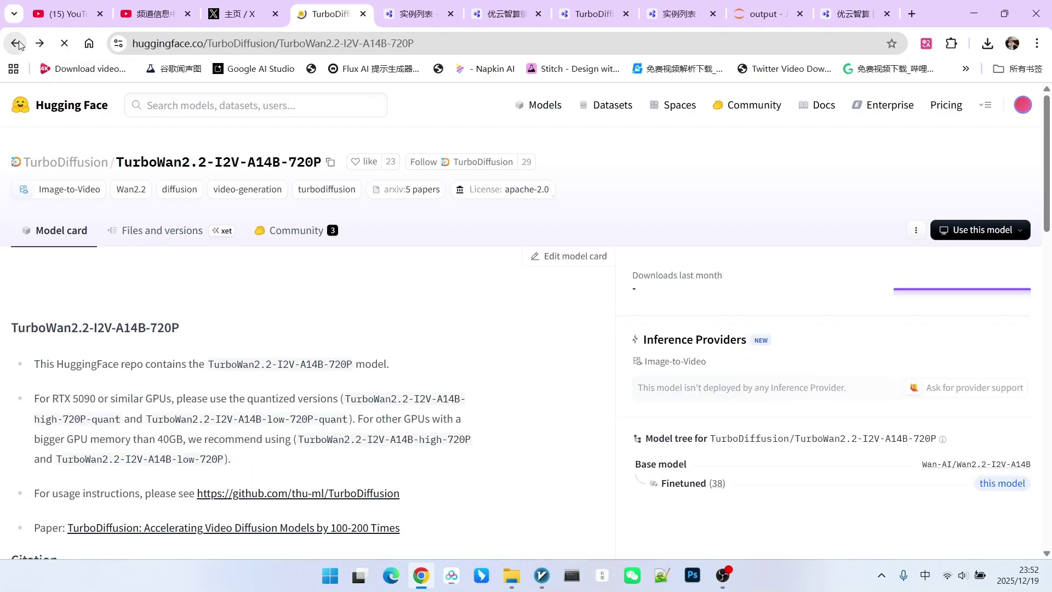
Return to the TurboDiffusion README and highlight the python>=3.9 and torch version requirements
{"action": "left_click", "coordinate": [16, 43]}
{"action": "scroll", "coordinate": [567, 293], "scroll_direction": "up", "scroll_amount": 4}
{"action": "scroll", "coordinate": [566, 293], "scroll_direction": "up", "scroll_amount": 4}
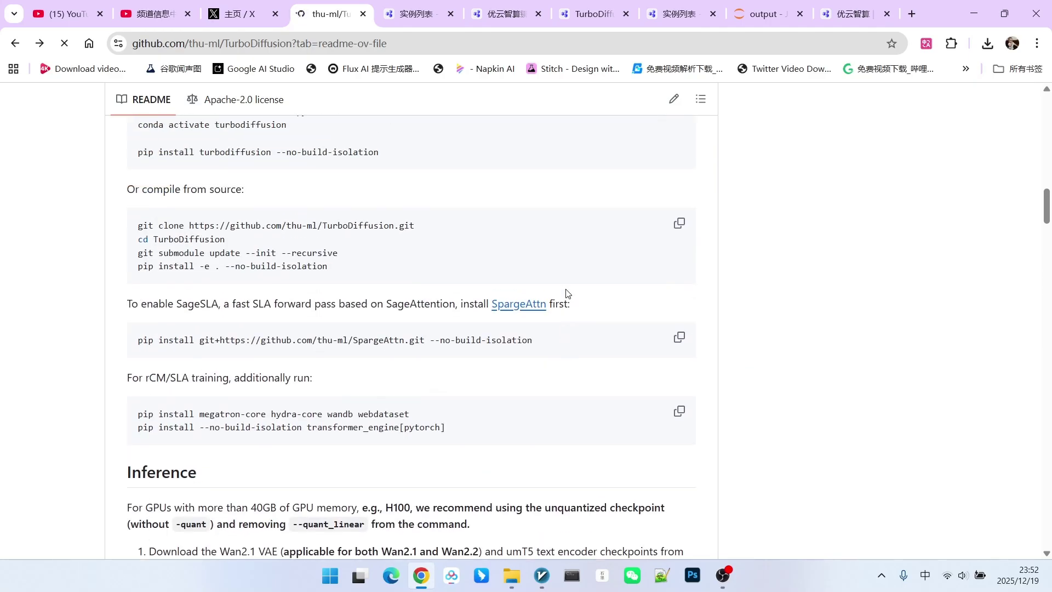
{"action": "scroll", "coordinate": [567, 294], "scroll_direction": "up", "scroll_amount": 4}
{"action": "scroll", "coordinate": [418, 364], "scroll_direction": "up", "scroll_amount": 3}
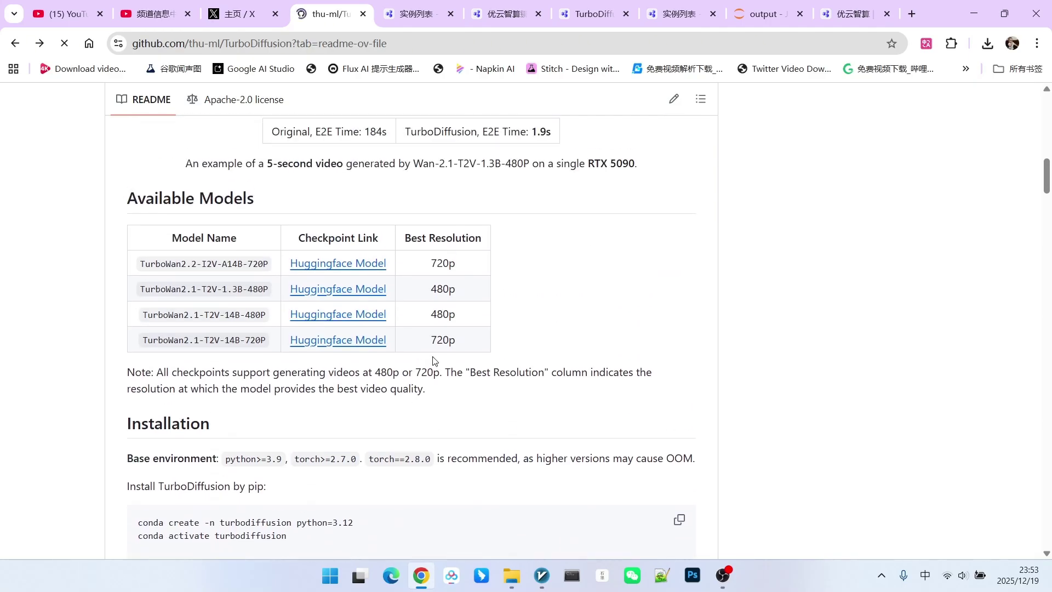
{"action": "scroll", "coordinate": [370, 387], "scroll_direction": "up", "scroll_amount": 2}
{"action": "scroll", "coordinate": [474, 364], "scroll_direction": "down", "scroll_amount": 4}
{"action": "scroll", "coordinate": [475, 365], "scroll_direction": "down", "scroll_amount": 2}
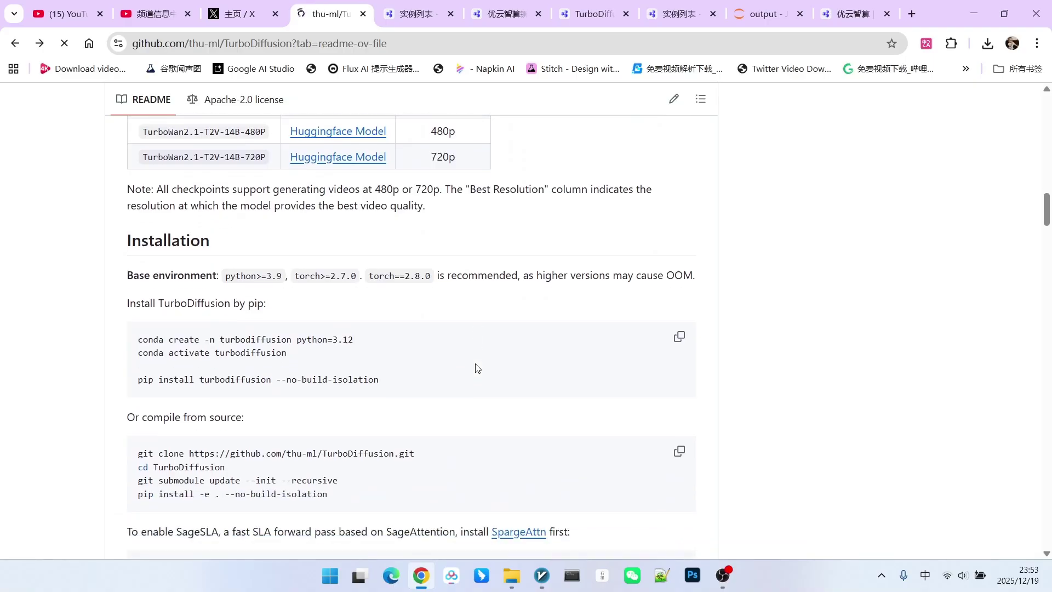
{"action": "left_click_drag", "start_coordinate": [227, 275], "coordinate": [329, 276]}
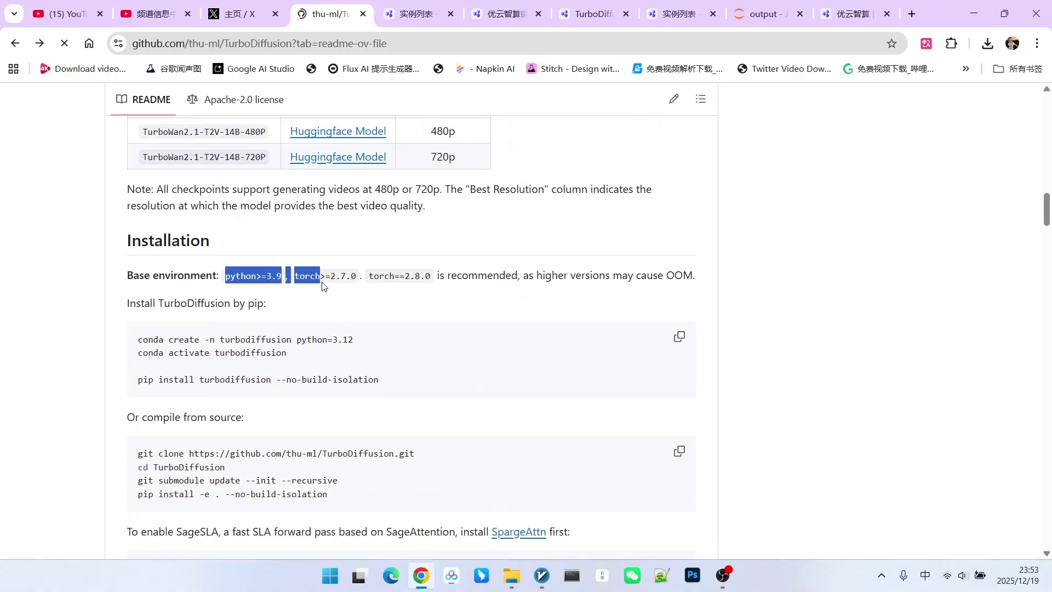